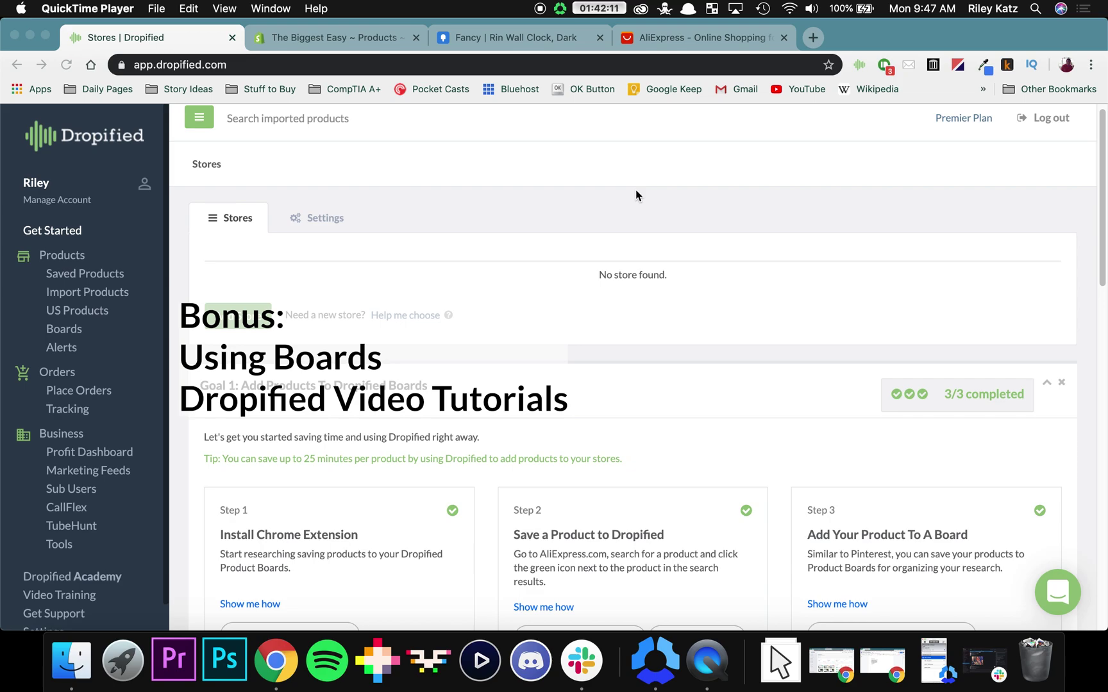
Step: Begin adding a Shopify store in Dropified, then bring up the Shopify admin Products page
{"action": "scroll", "coordinate": [737, 167], "scroll_direction": "down", "scroll_amount": 2}
{"action": "scroll", "coordinate": [737, 183], "scroll_direction": "down", "scroll_amount": 5}
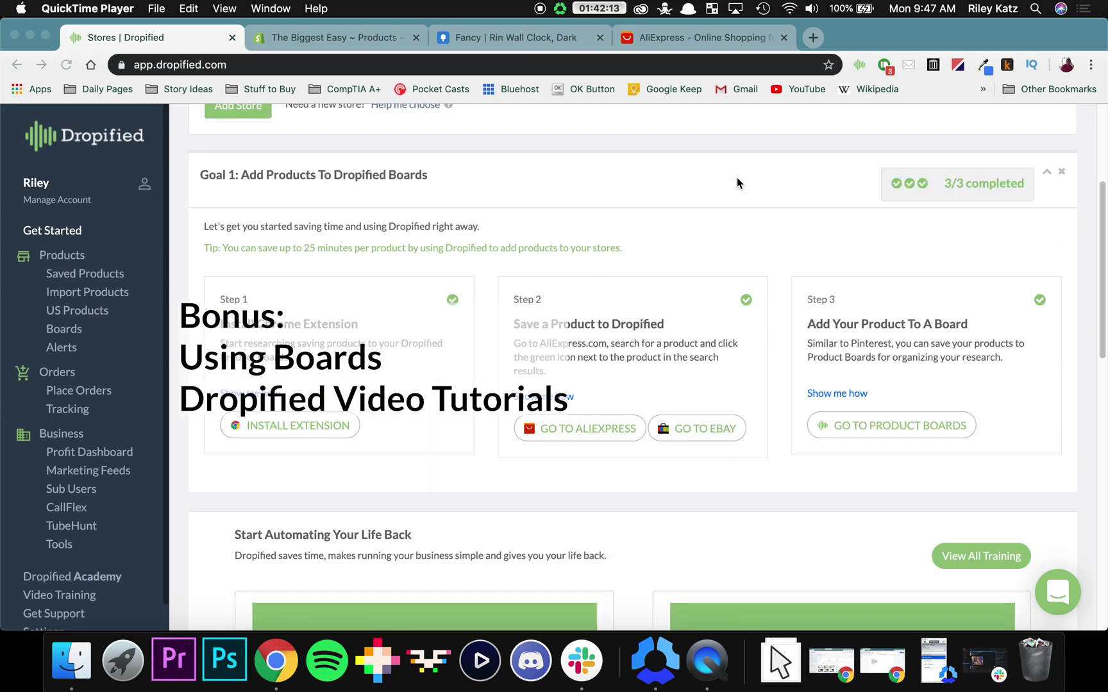
{"action": "scroll", "coordinate": [737, 182], "scroll_direction": "up", "scroll_amount": 6}
{"action": "scroll", "coordinate": [737, 183], "scroll_direction": "up", "scroll_amount": 1}
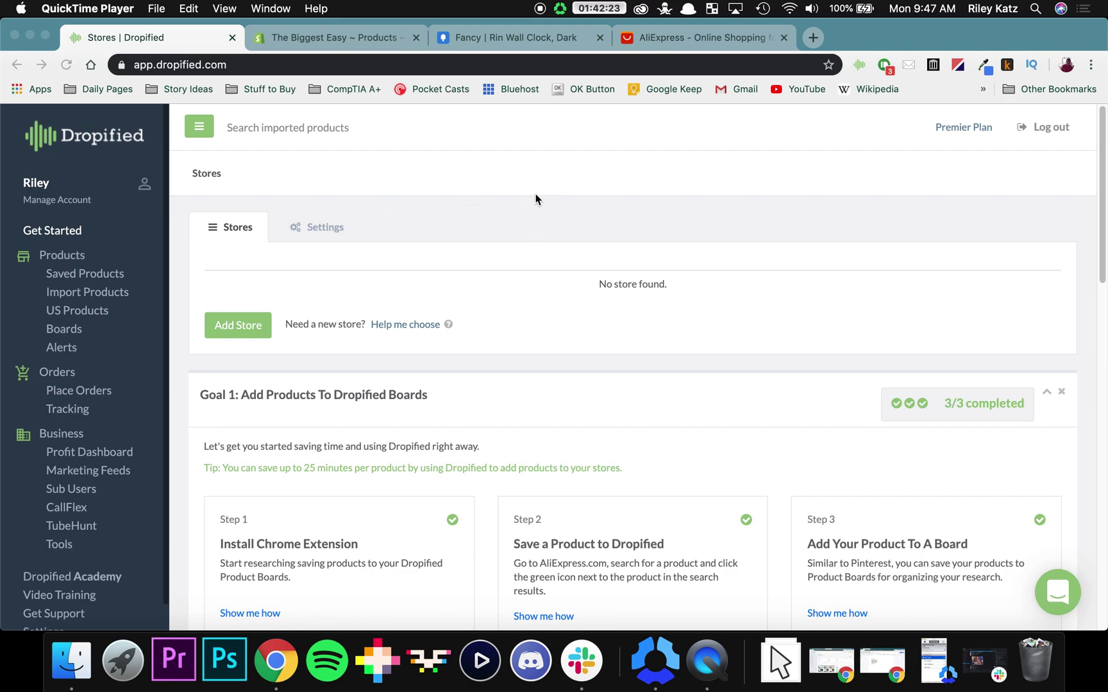
{"action": "left_click", "coordinate": [233, 332]}
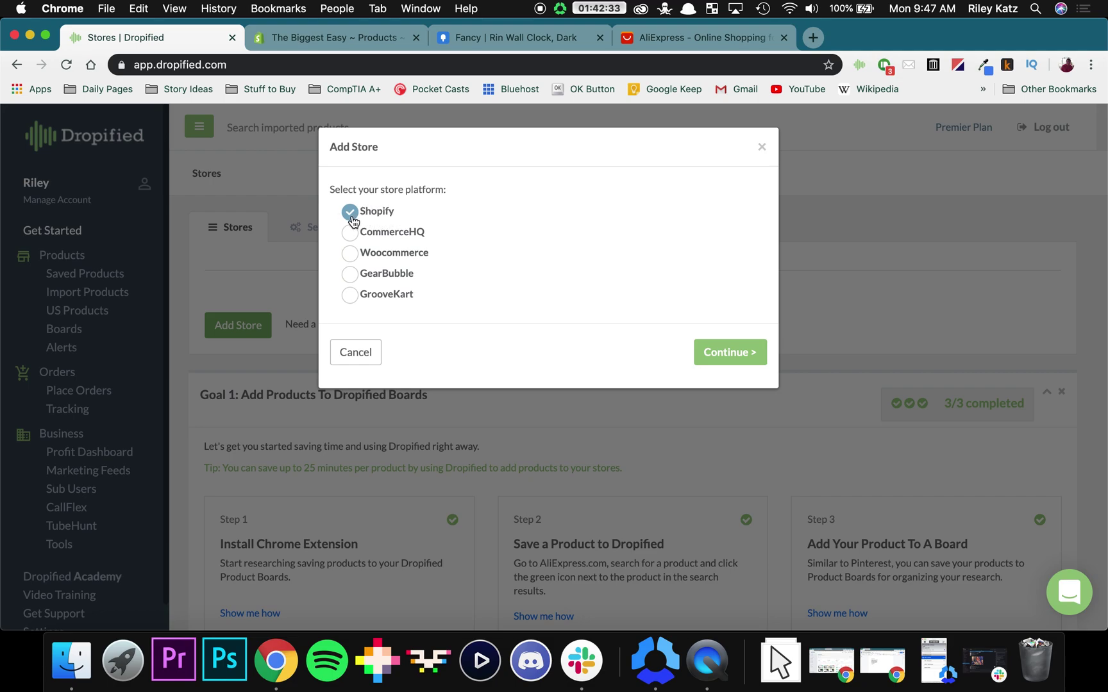
{"action": "left_click", "coordinate": [755, 361]}
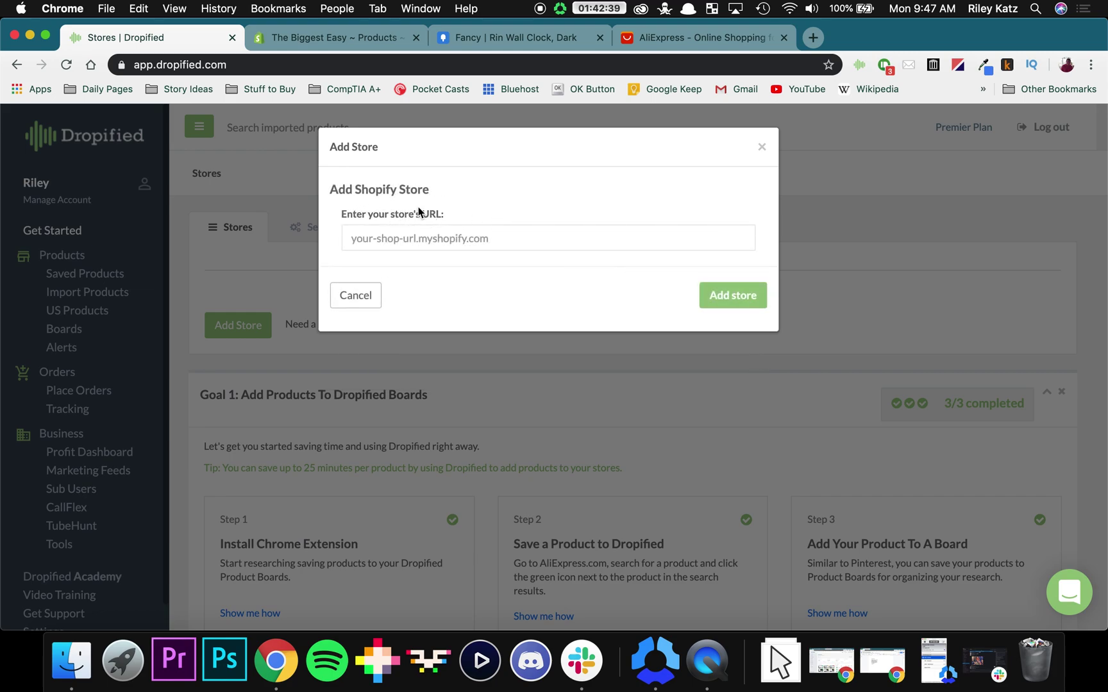
{"action": "left_click", "coordinate": [299, 38]}
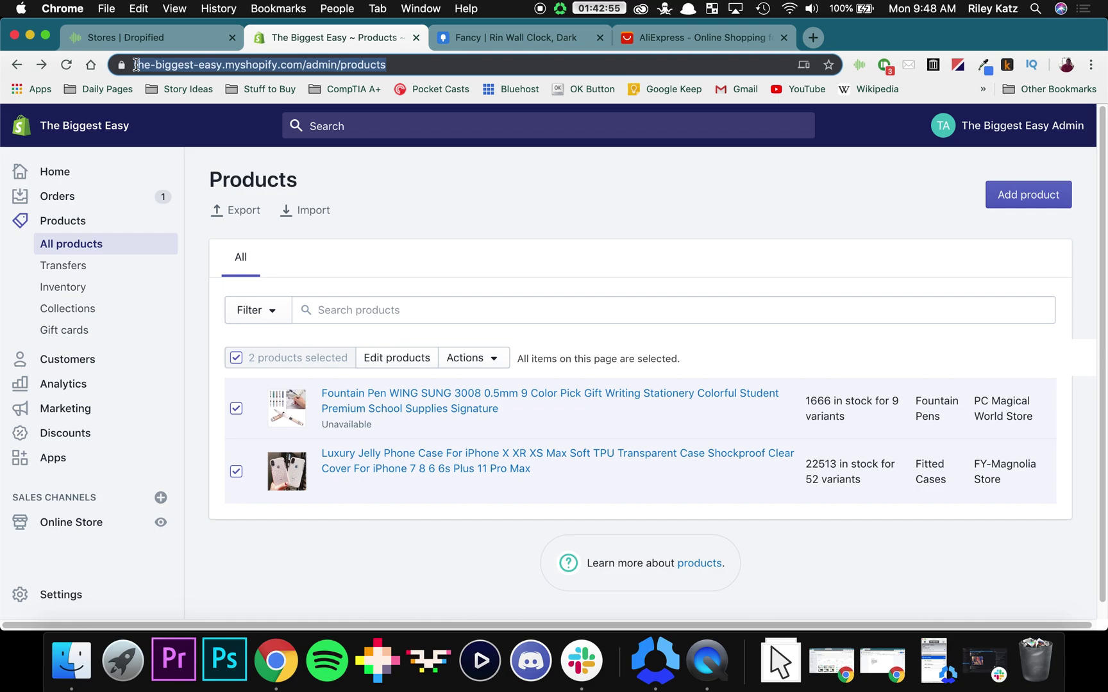
Step: Copy the store name from Shopify and submit the-biggest-easy.myshopify.com in Dropified's add-store form
{"action": "left_click", "coordinate": [133, 64]}
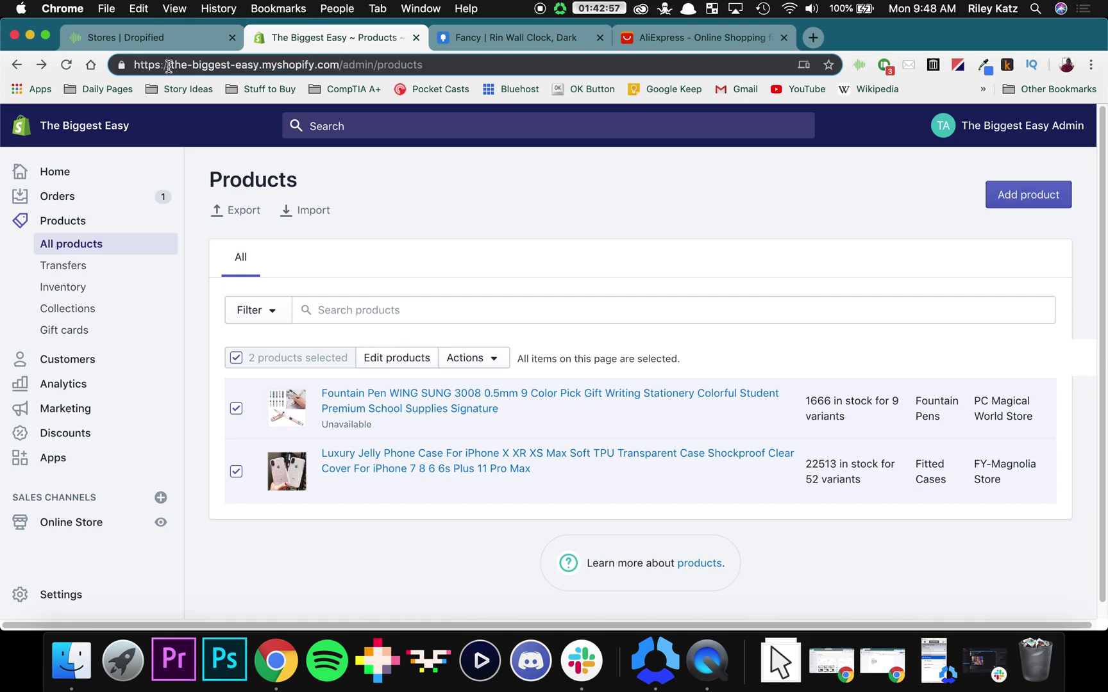
{"action": "left_click_drag", "start_coordinate": [170, 66], "coordinate": [337, 67]}
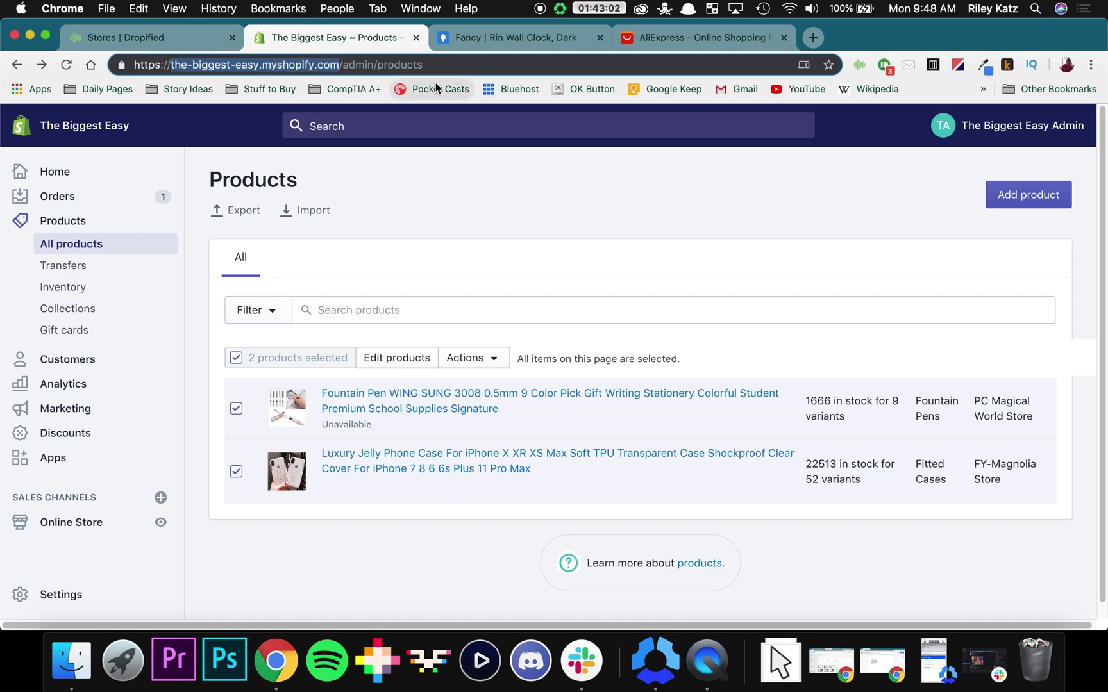
{"action": "left_click", "coordinate": [129, 37]}
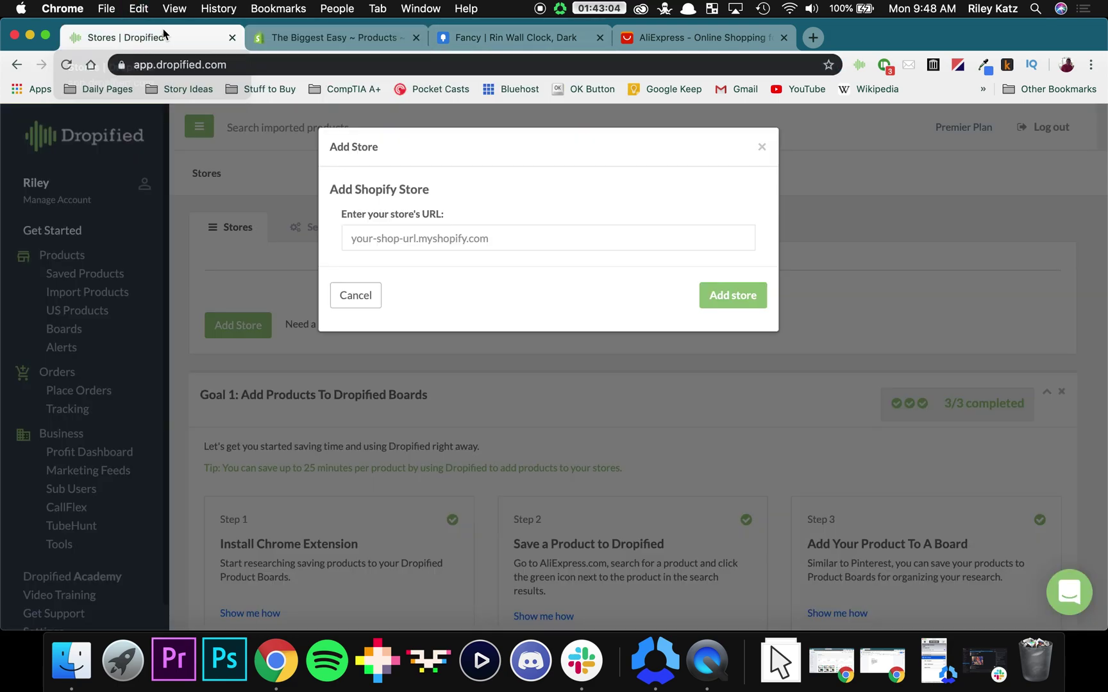
{"action": "left_click", "coordinate": [510, 238]}
{"action": "left_click", "coordinate": [459, 274]}
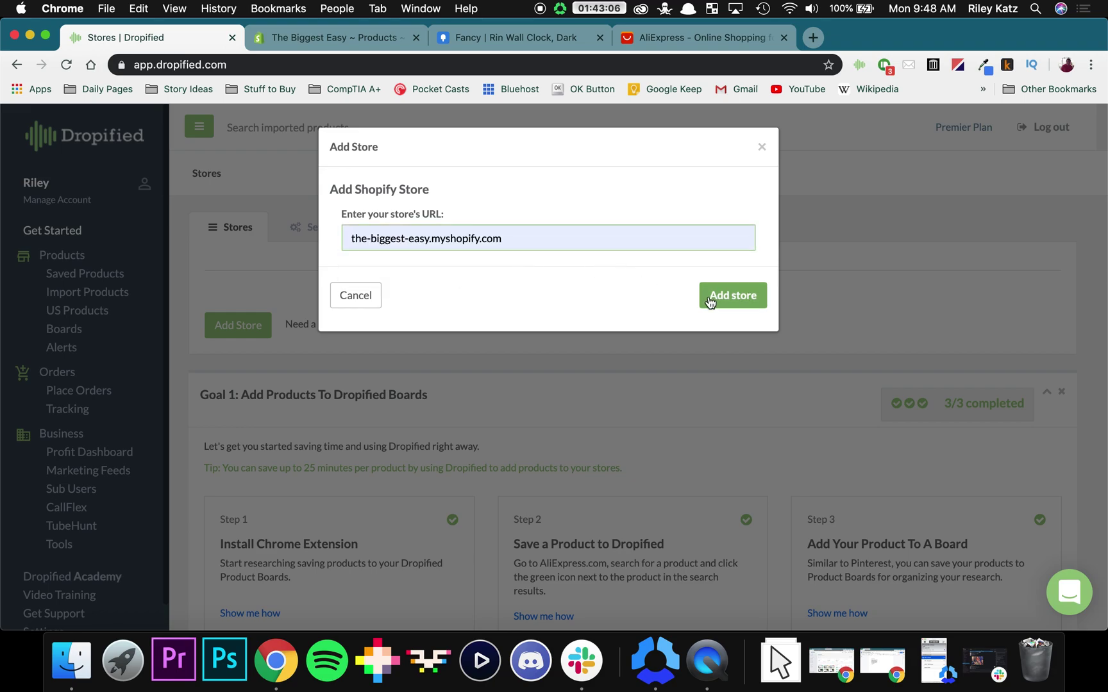
{"action": "left_click", "coordinate": [737, 296]}
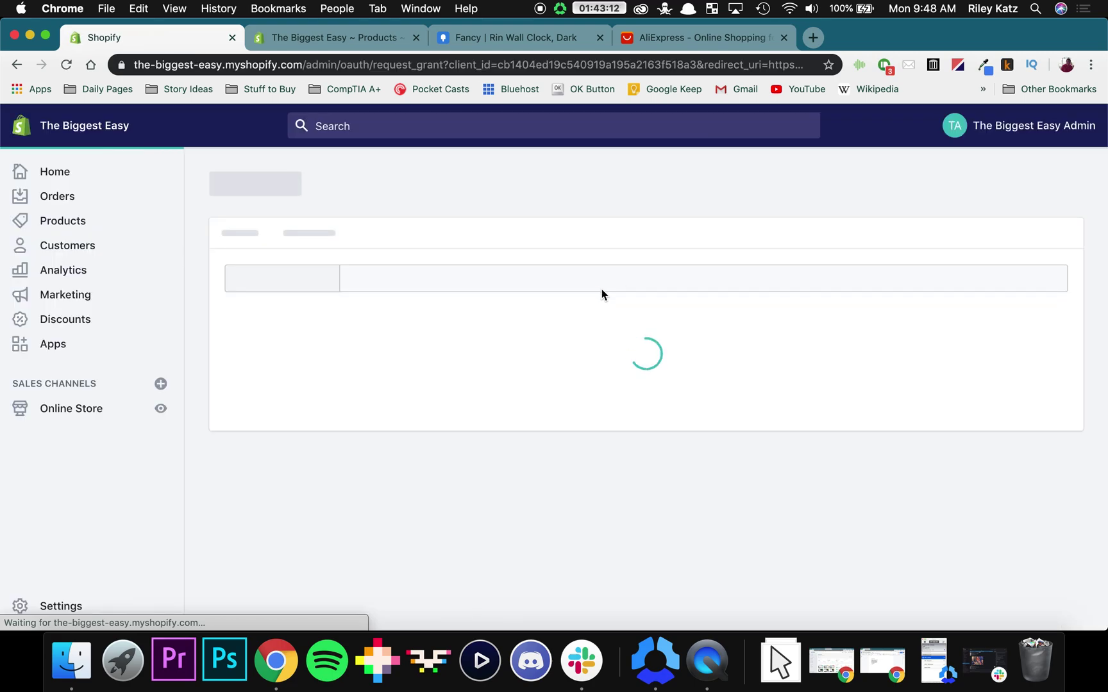
Step: Install the Dropified app on The Biggest Easy from Shopify's authorization page
{"action": "scroll", "coordinate": [299, 257], "scroll_direction": "down", "scroll_amount": 3}
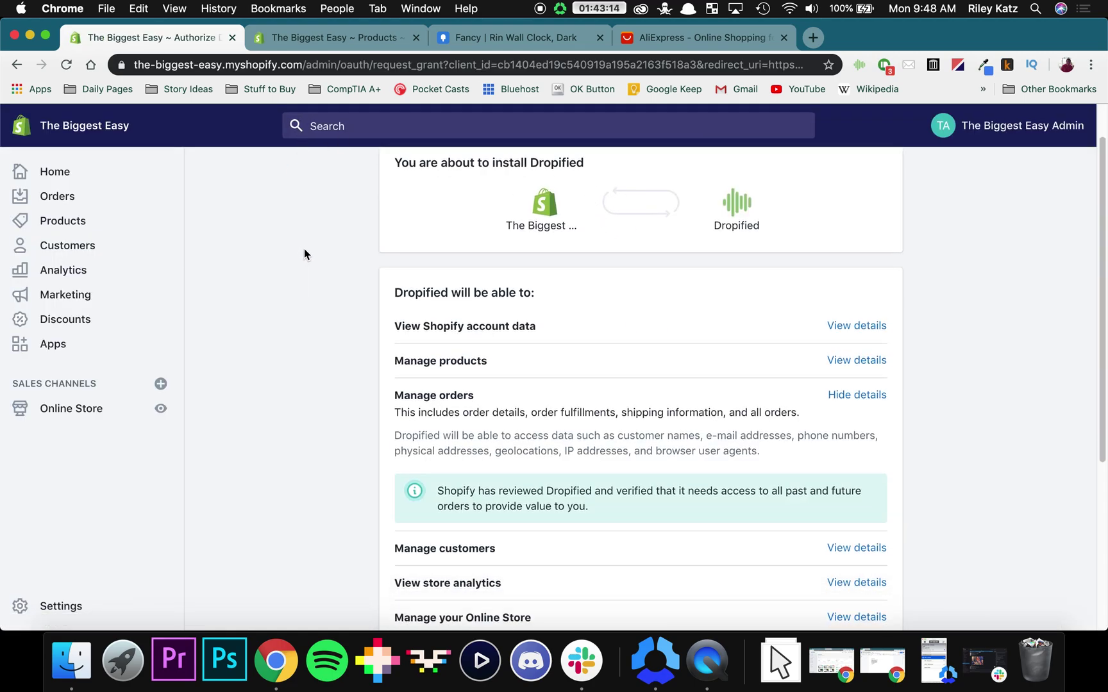
{"action": "scroll", "coordinate": [340, 220], "scroll_direction": "down", "scroll_amount": 3}
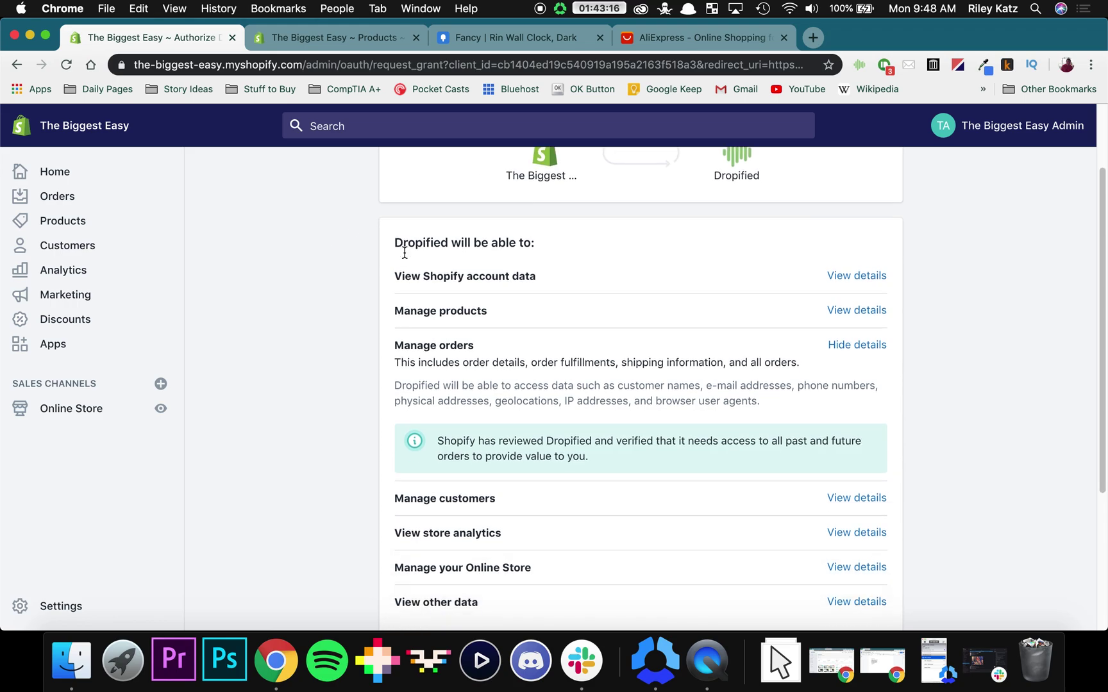
{"action": "scroll", "coordinate": [318, 256], "scroll_direction": "down", "scroll_amount": 1}
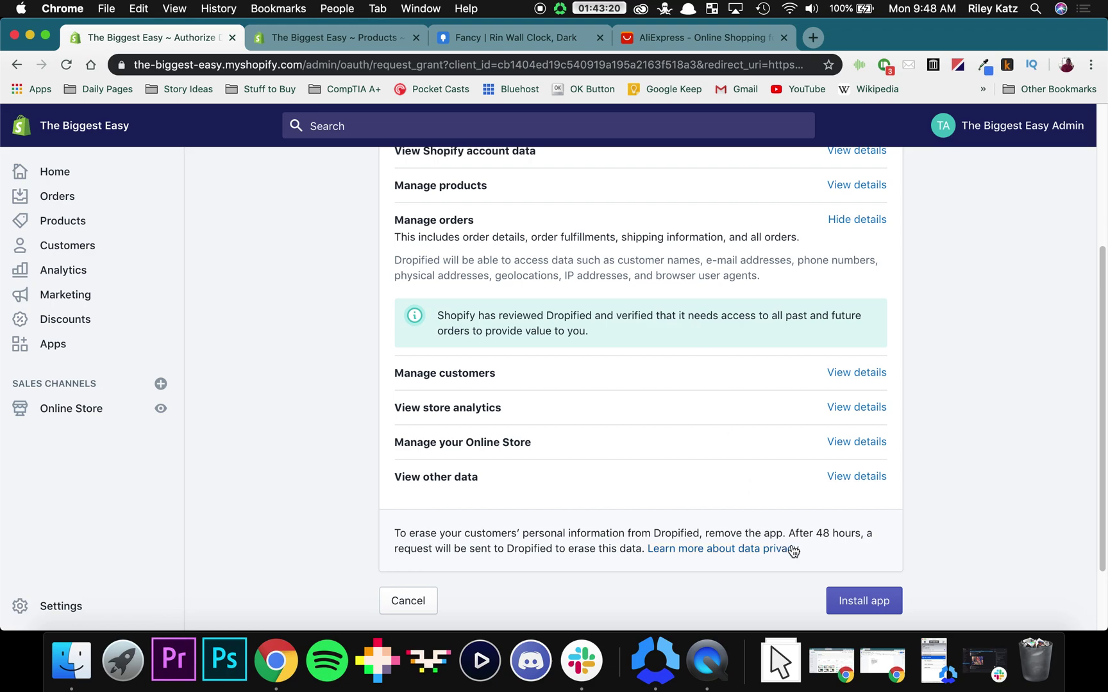
{"action": "left_click", "coordinate": [861, 606]}
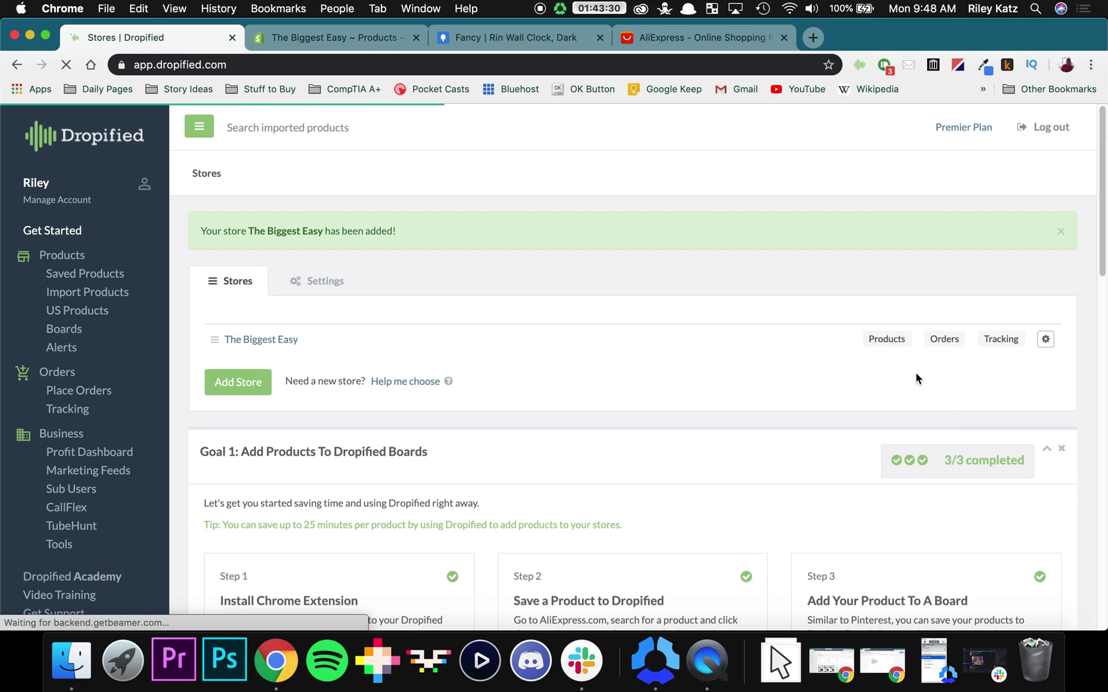
{"action": "left_click_drag", "start_coordinate": [200, 230], "coordinate": [402, 232]}
{"action": "left_click", "coordinate": [420, 233]}
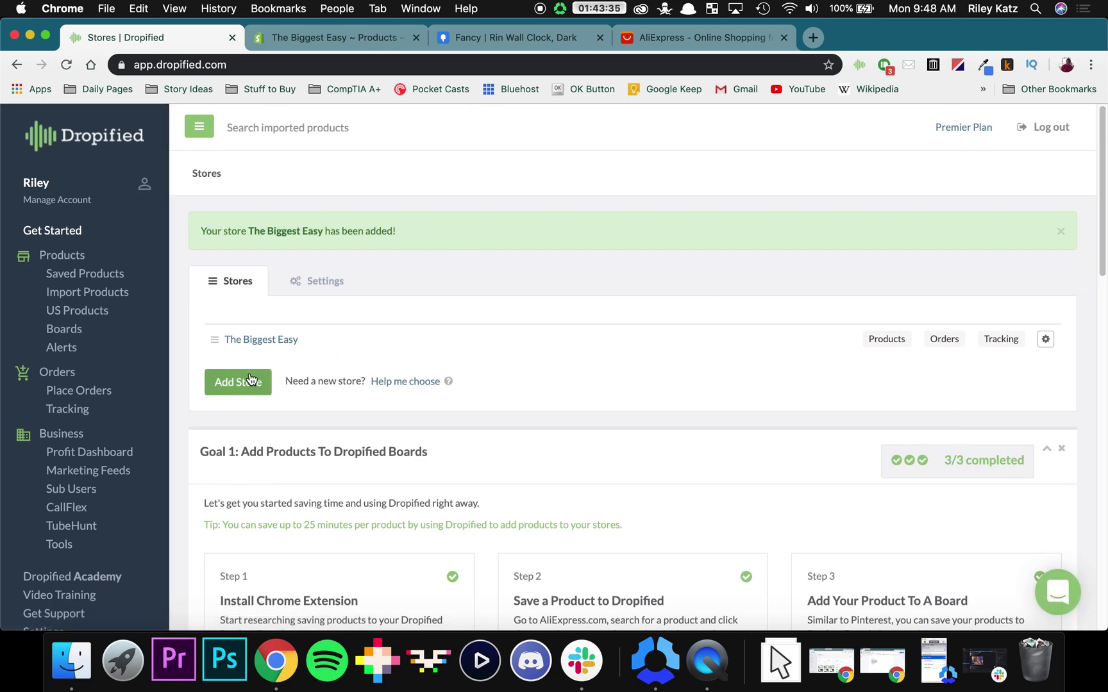
{"action": "left_click", "coordinate": [272, 340]}
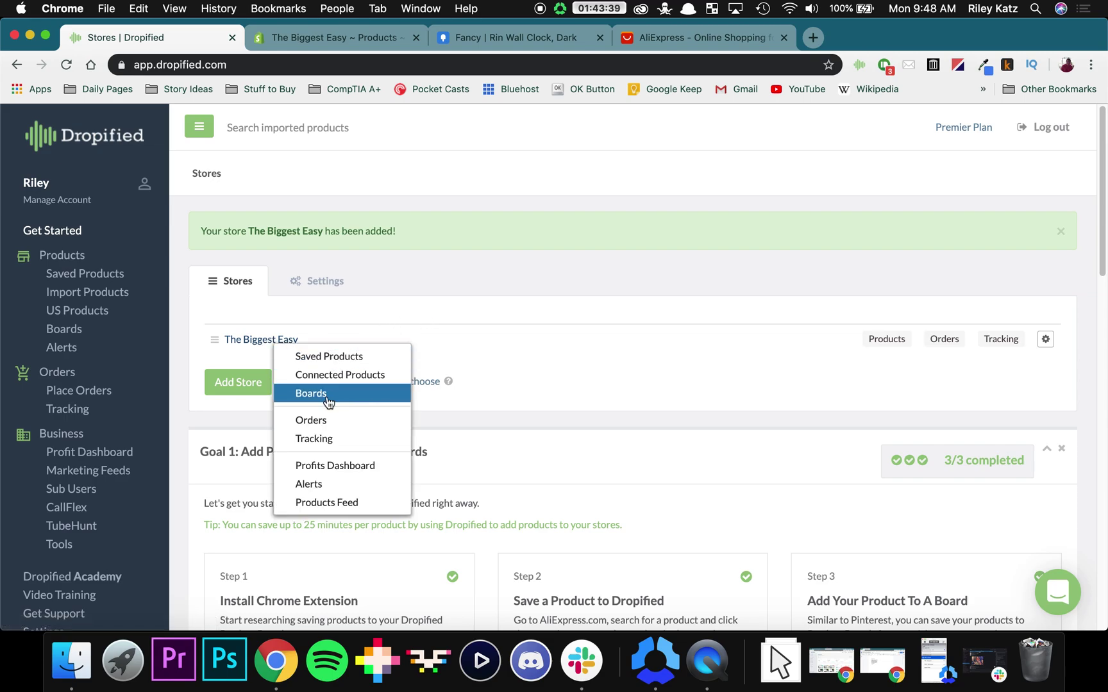
{"action": "left_click", "coordinate": [510, 352]}
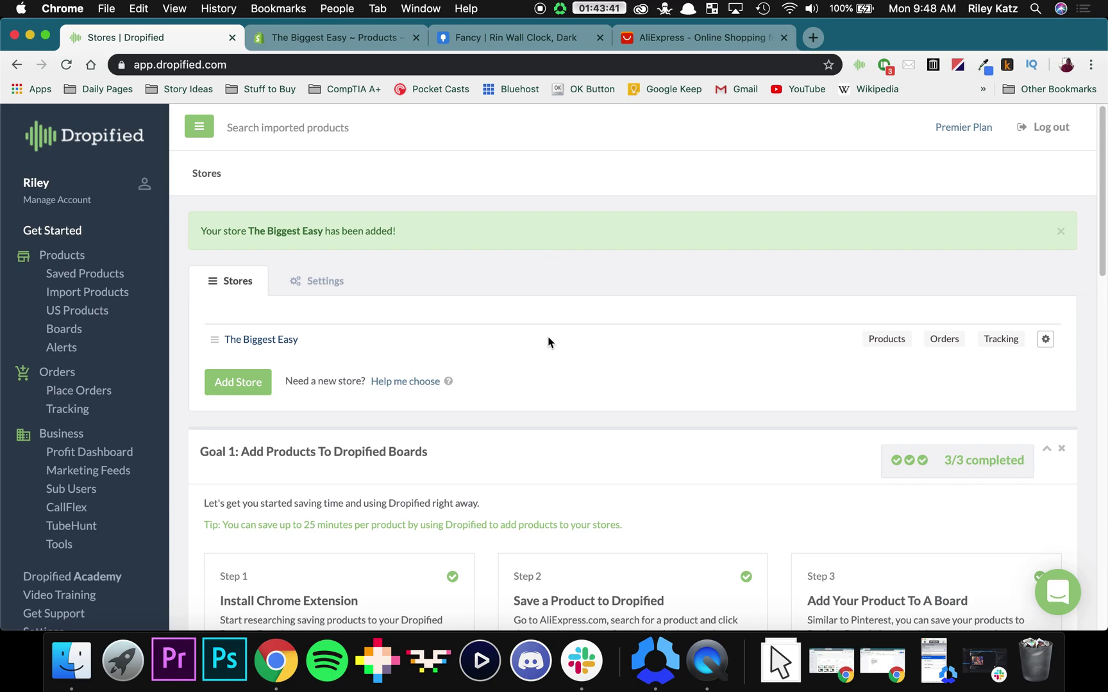
{"action": "scroll", "coordinate": [544, 301], "scroll_direction": "down", "scroll_amount": 3}
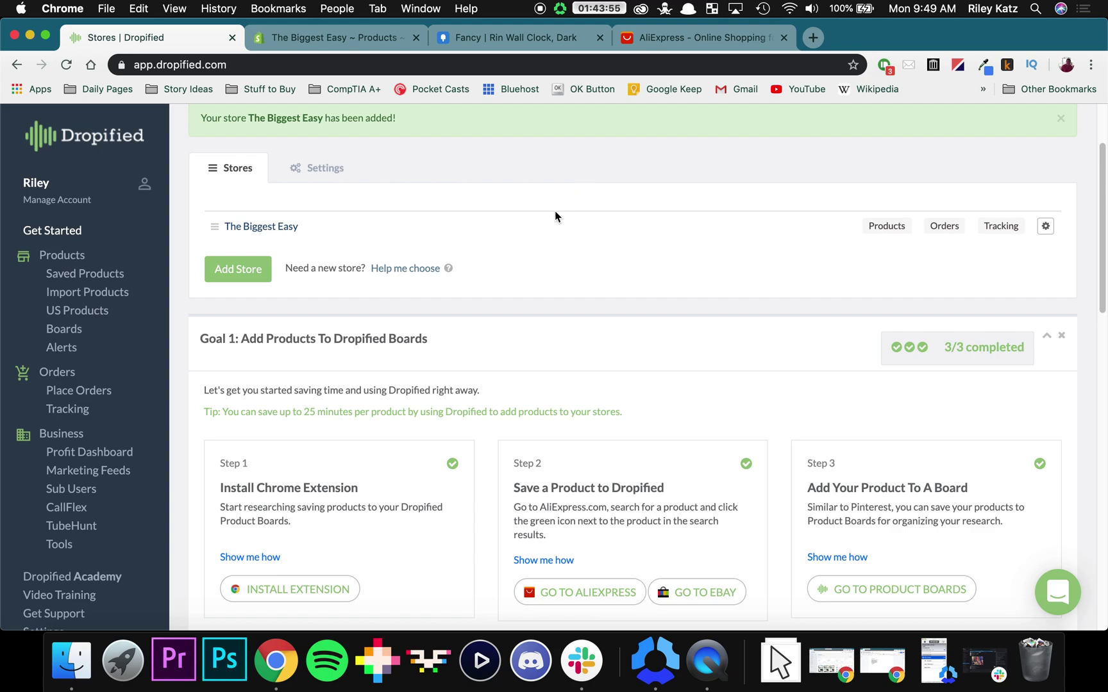
{"action": "scroll", "coordinate": [557, 209], "scroll_direction": "up", "scroll_amount": 2}
{"action": "scroll", "coordinate": [558, 208], "scroll_direction": "up", "scroll_amount": 3}
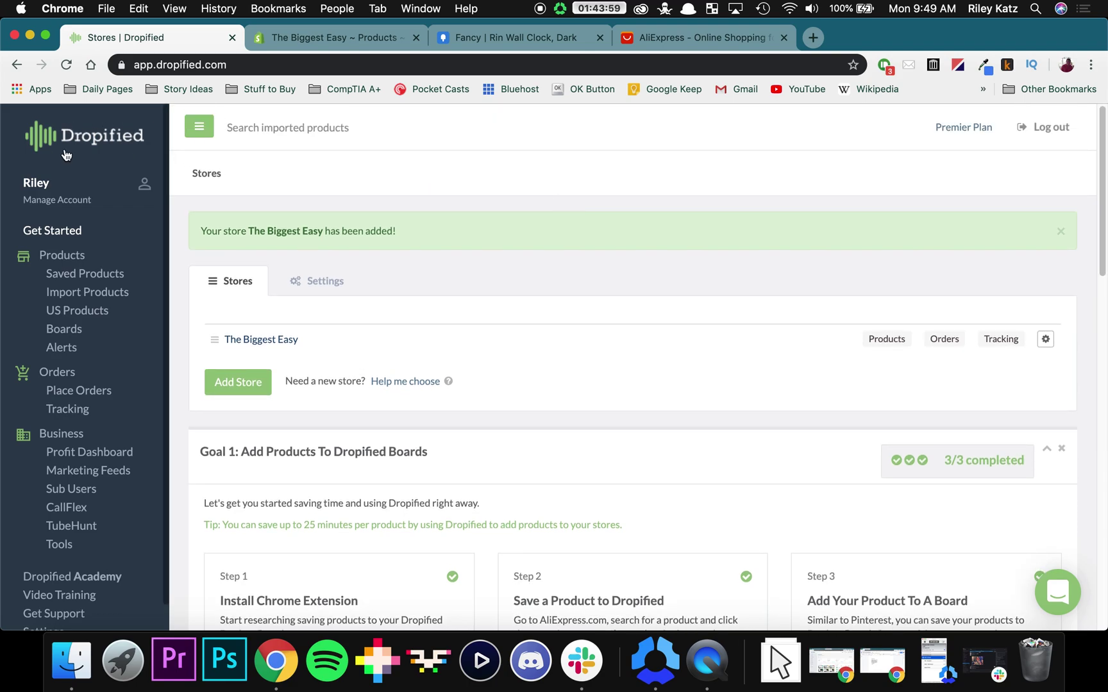
{"action": "scroll", "coordinate": [376, 289], "scroll_direction": "down", "scroll_amount": 2}
{"action": "scroll", "coordinate": [384, 267], "scroll_direction": "down", "scroll_amount": 5}
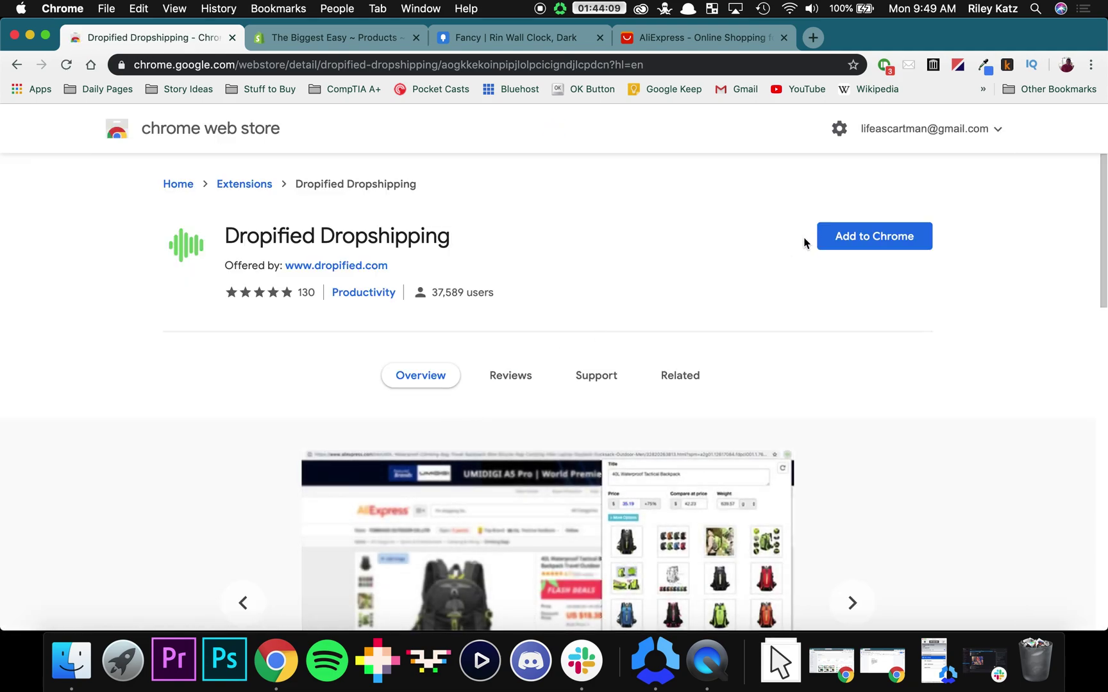
Step: Add the Dropified Dropshipping extension to Chrome and pin it to the toolbar
{"action": "left_click", "coordinate": [881, 243]}
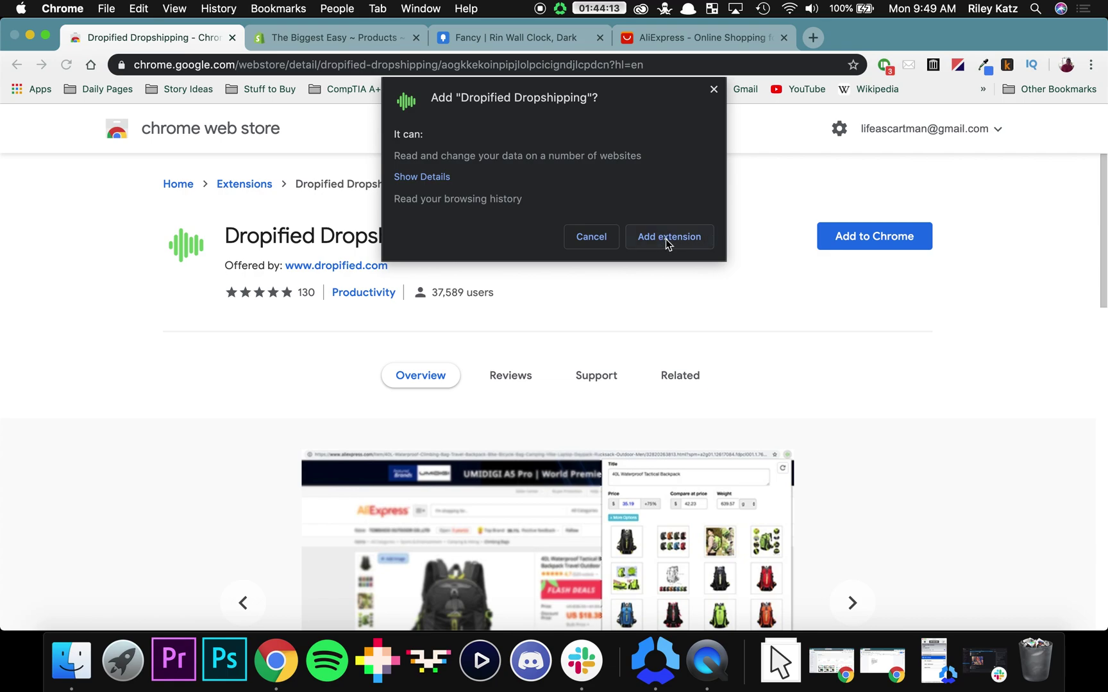
{"action": "left_click", "coordinate": [665, 239]}
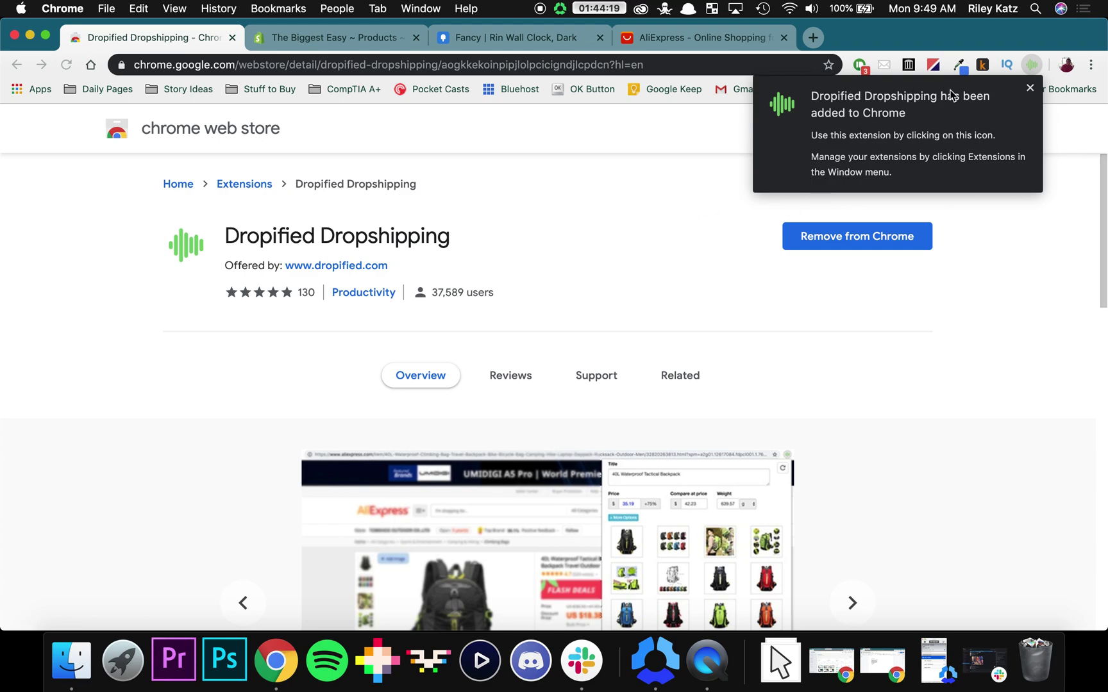
{"action": "left_click_drag", "start_coordinate": [1030, 69], "coordinate": [869, 75]}
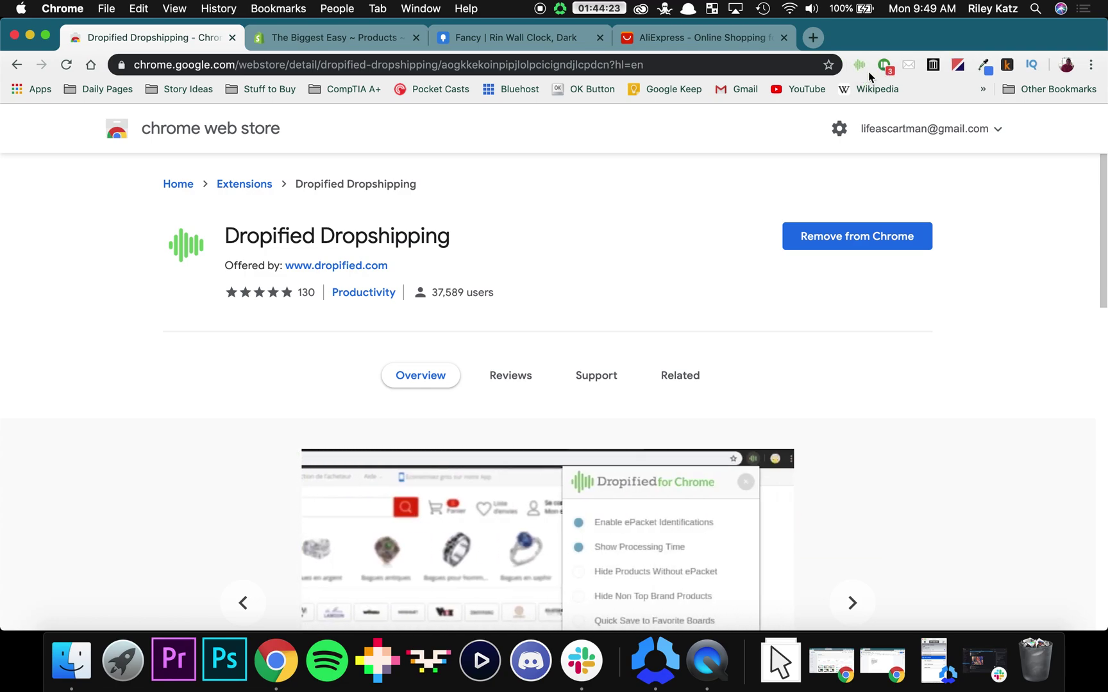
Step: Open and close the extension's popup, then go back to the Dropified Stores page
{"action": "left_click", "coordinate": [859, 65]}
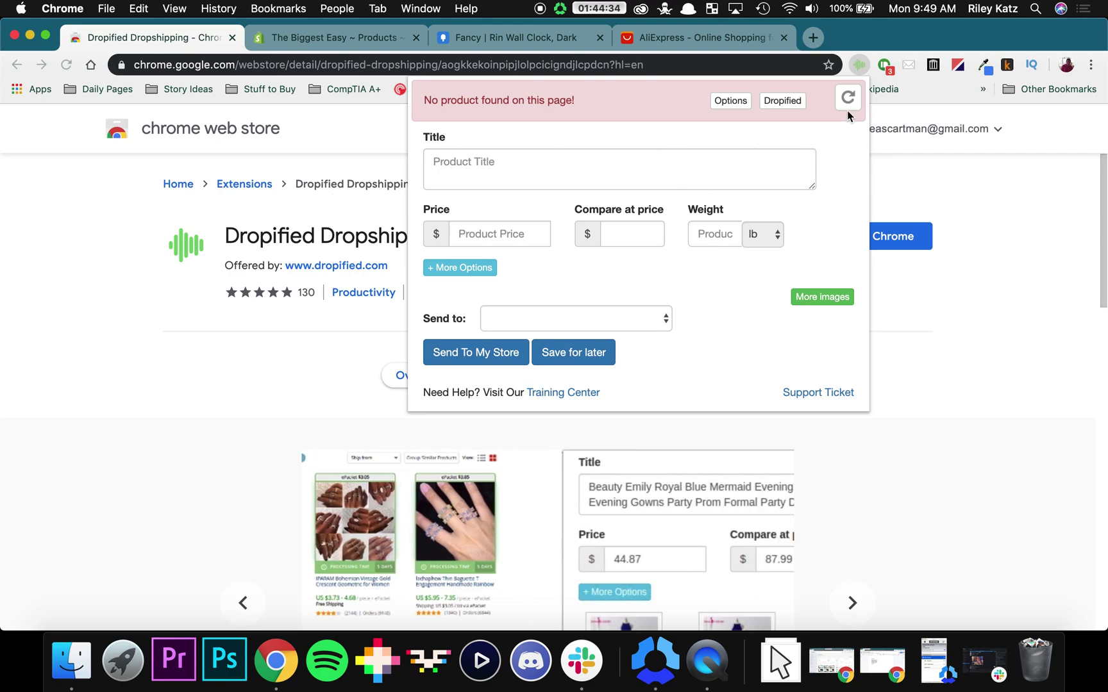
{"action": "left_click", "coordinate": [984, 203]}
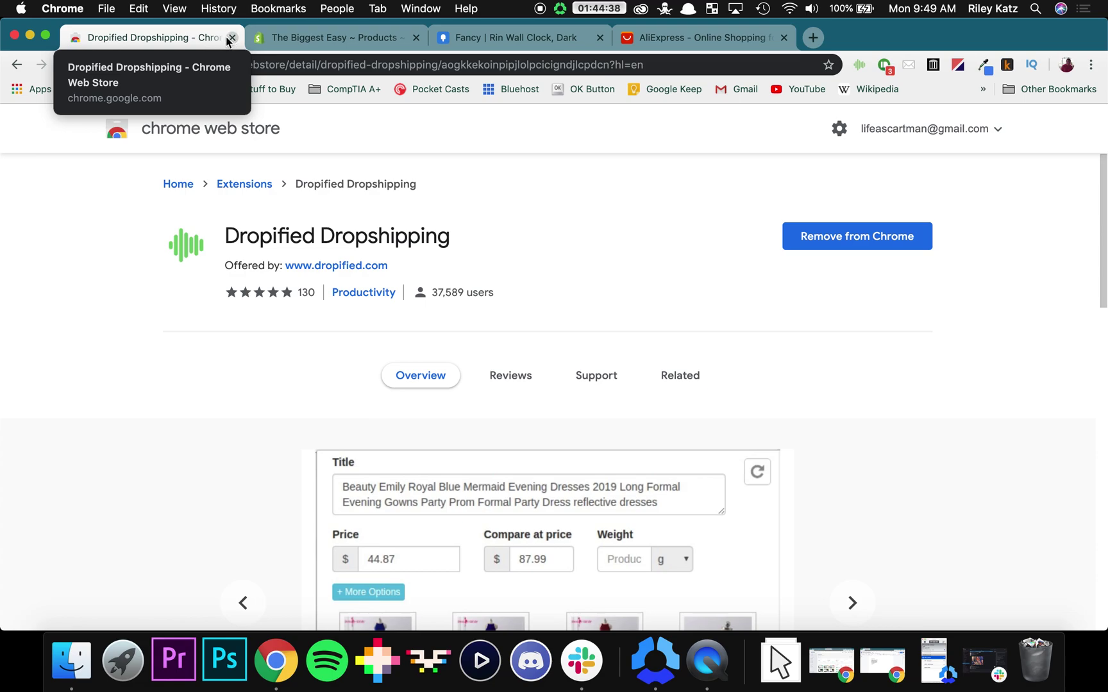
{"action": "left_click", "coordinate": [16, 65]}
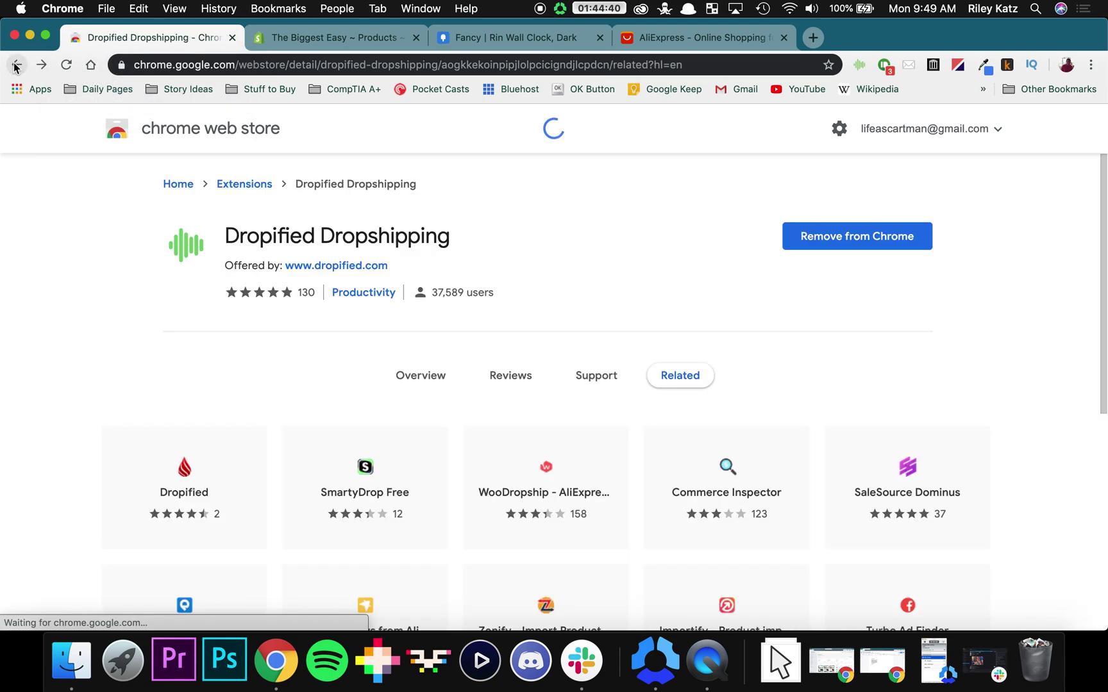
{"action": "left_click", "coordinate": [15, 65]}
{"action": "left_click", "coordinate": [15, 65]}
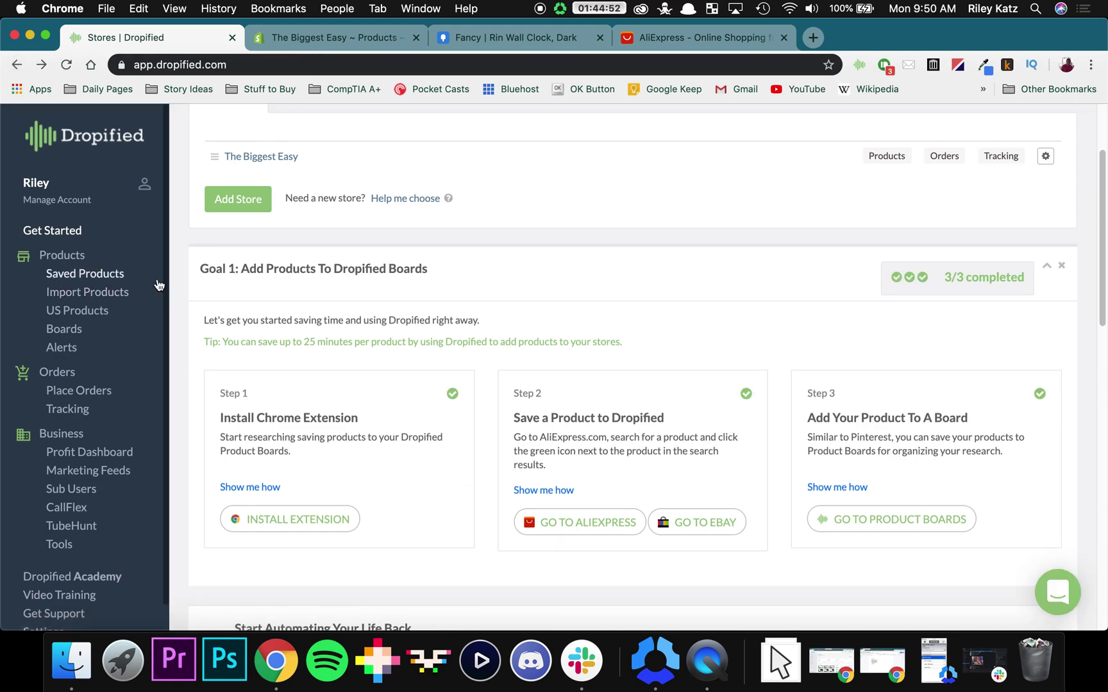
Step: Open Import Products and scroll through the supported supplier website logos
{"action": "left_click", "coordinate": [96, 296]}
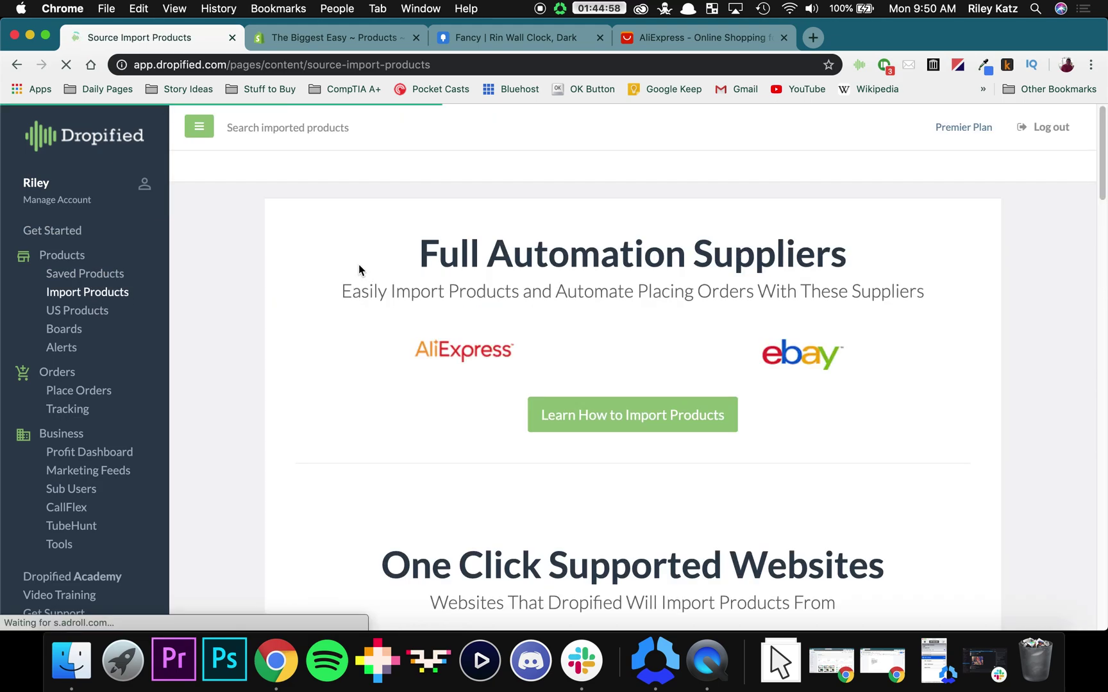
{"action": "scroll", "coordinate": [628, 296], "scroll_direction": "down", "scroll_amount": 2}
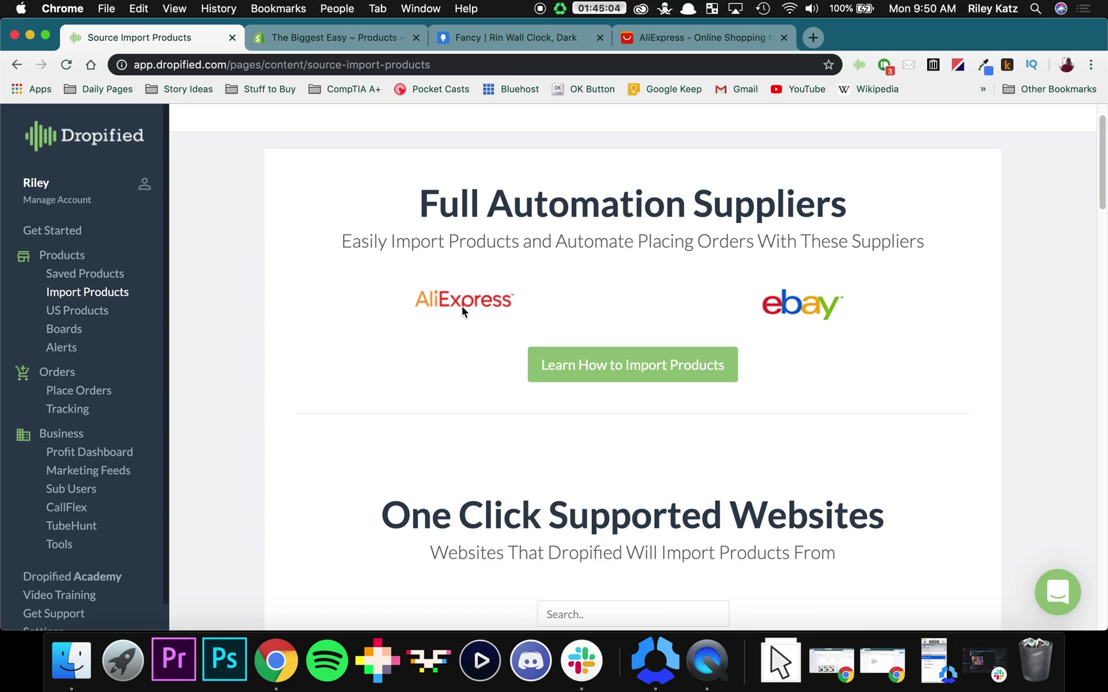
{"action": "scroll", "coordinate": [443, 309], "scroll_direction": "down", "scroll_amount": 5}
{"action": "scroll", "coordinate": [444, 309], "scroll_direction": "down", "scroll_amount": 2}
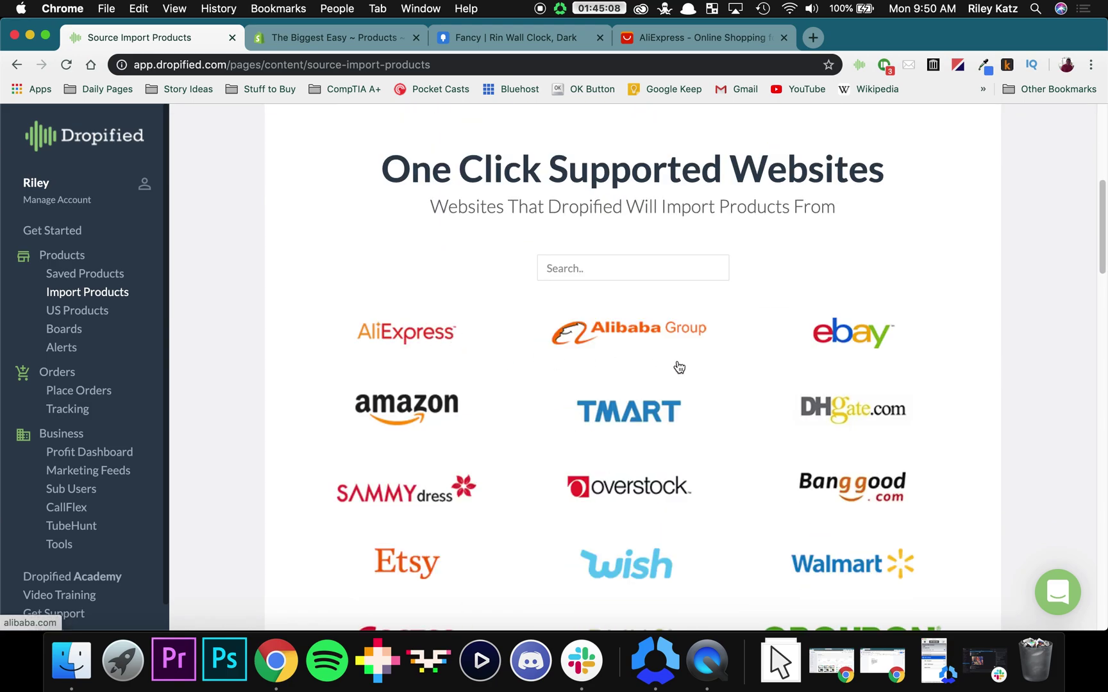
{"action": "scroll", "coordinate": [681, 374], "scroll_direction": "down", "scroll_amount": 2}
{"action": "scroll", "coordinate": [682, 375], "scroll_direction": "down", "scroll_amount": 10}
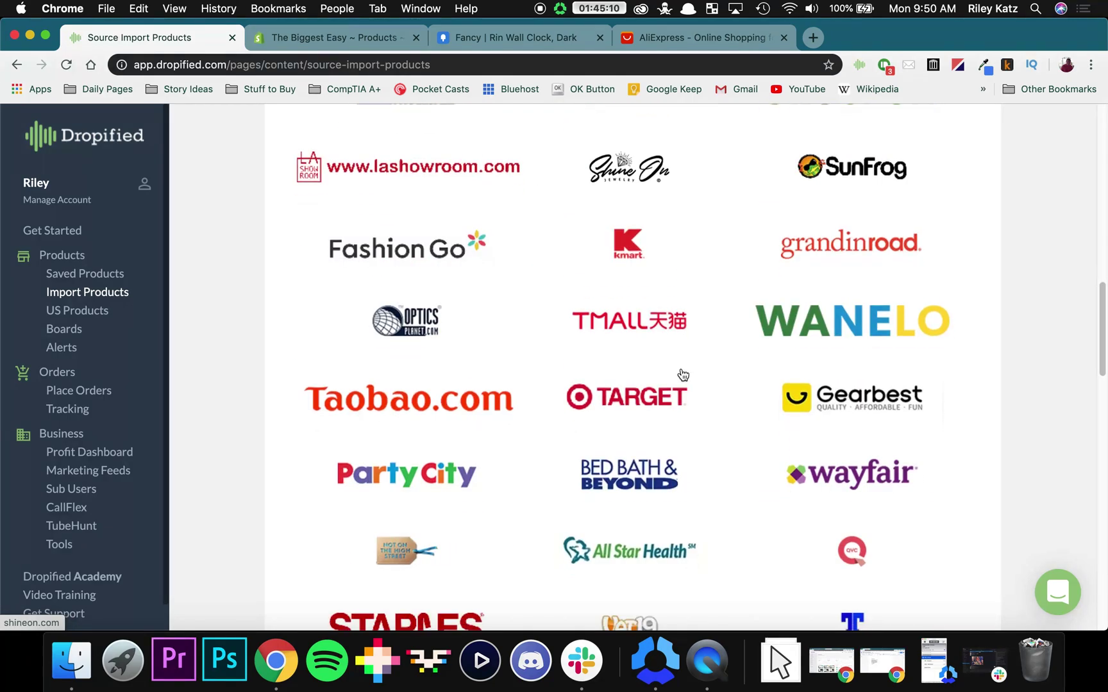
{"action": "scroll", "coordinate": [683, 375], "scroll_direction": "down", "scroll_amount": 2}
{"action": "scroll", "coordinate": [683, 375], "scroll_direction": "up", "scroll_amount": 15}
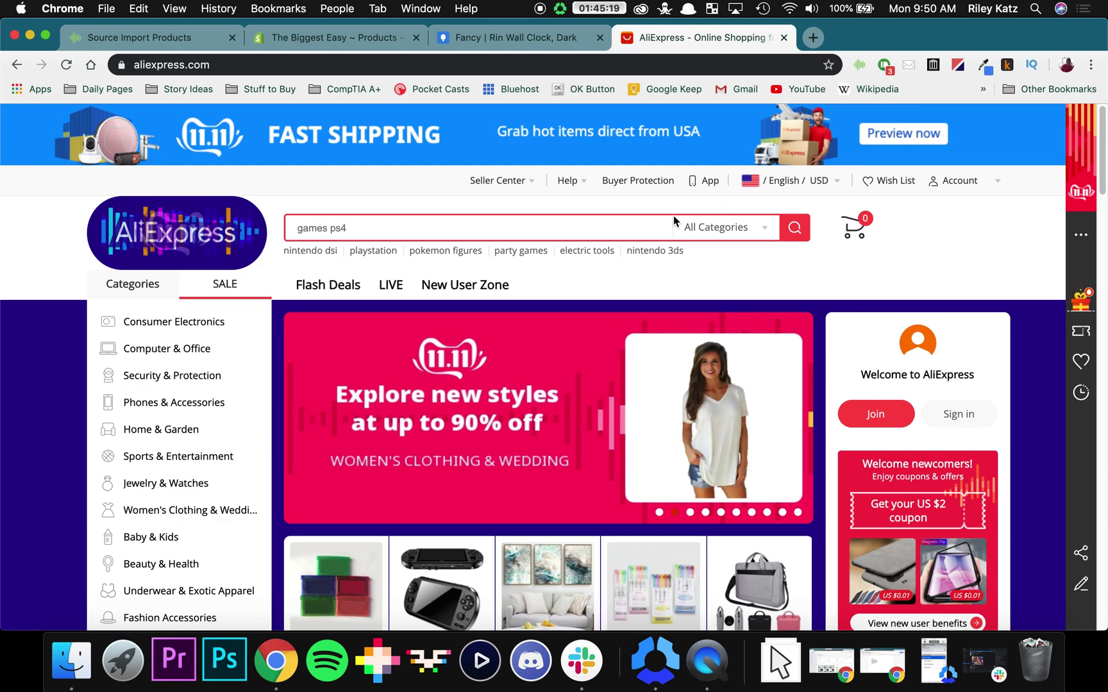
Step: Search AliExpress for 'fountain pens' and save the silver Jinhao X750 pen to Dropified
{"action": "type", "text": "founta"}
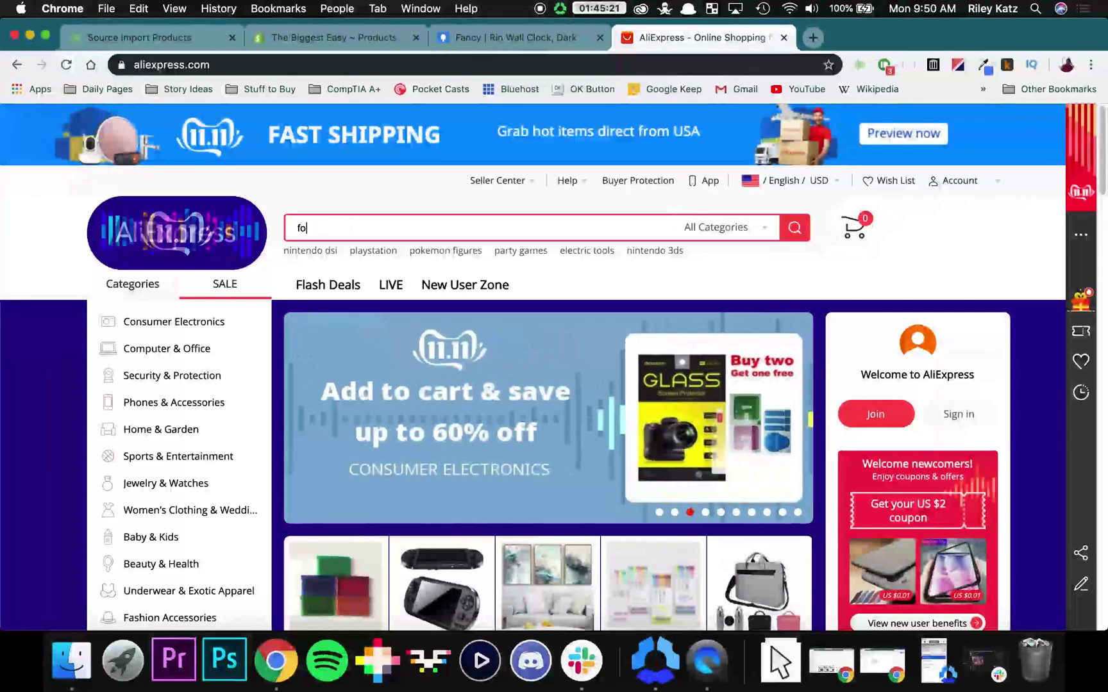
{"action": "type", "text": "in pens"}
{"action": "key", "text": "Return"}
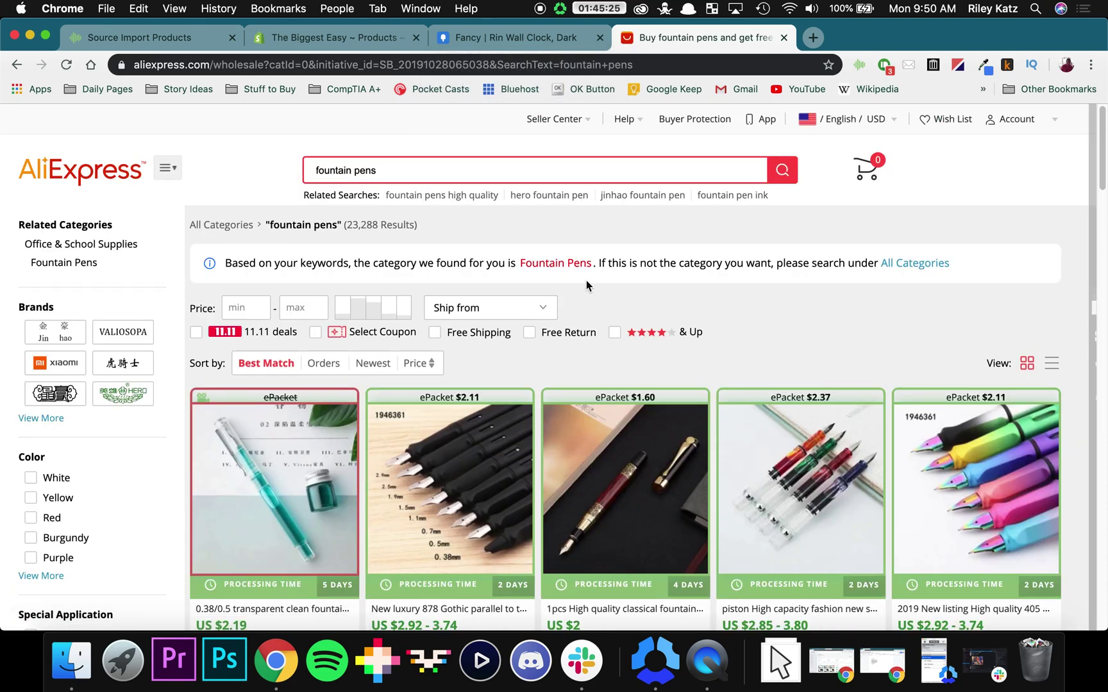
{"action": "scroll", "coordinate": [588, 280], "scroll_direction": "down", "scroll_amount": 1}
{"action": "scroll", "coordinate": [590, 287], "scroll_direction": "down", "scroll_amount": 5}
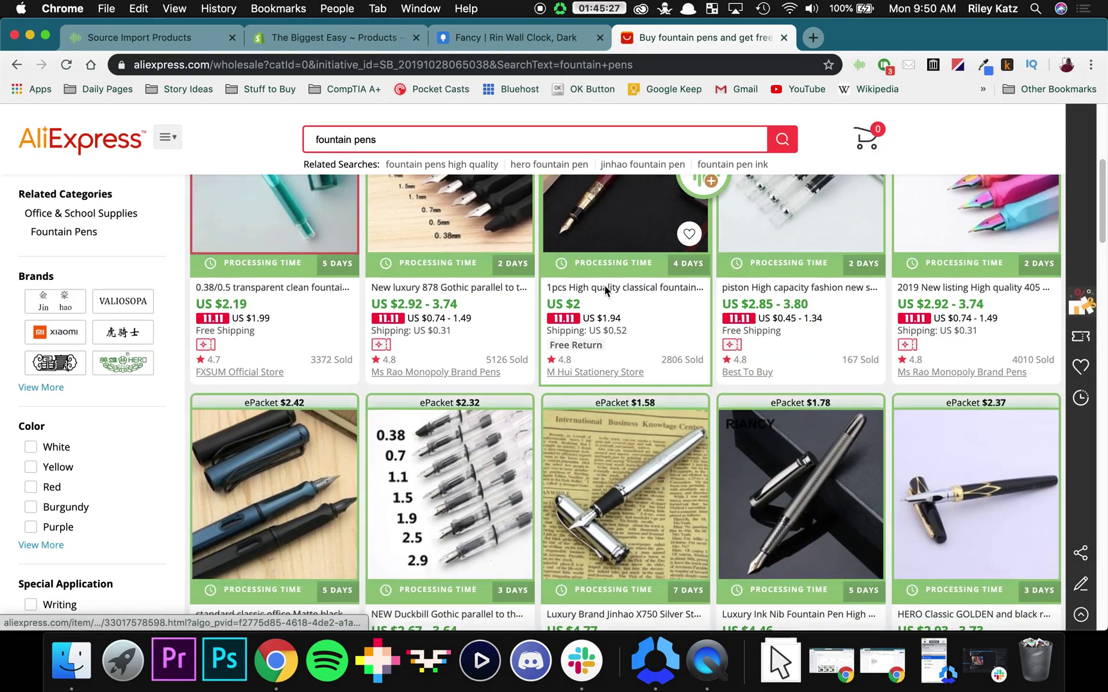
{"action": "scroll", "coordinate": [605, 289], "scroll_direction": "down", "scroll_amount": 2}
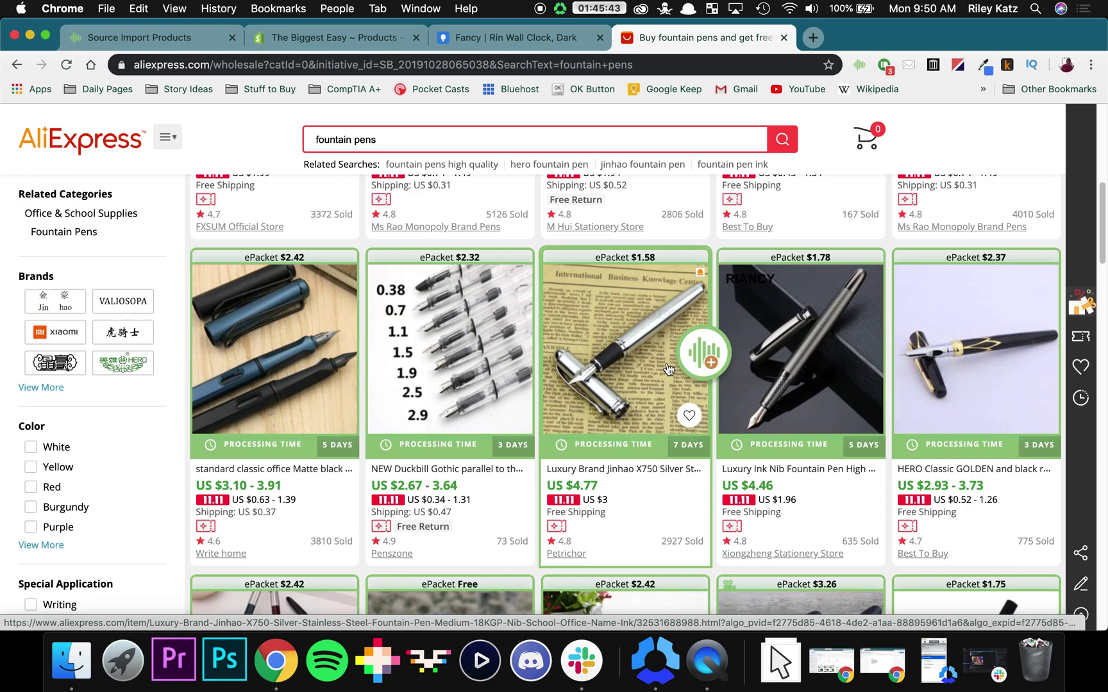
{"action": "left_click", "coordinate": [687, 361]}
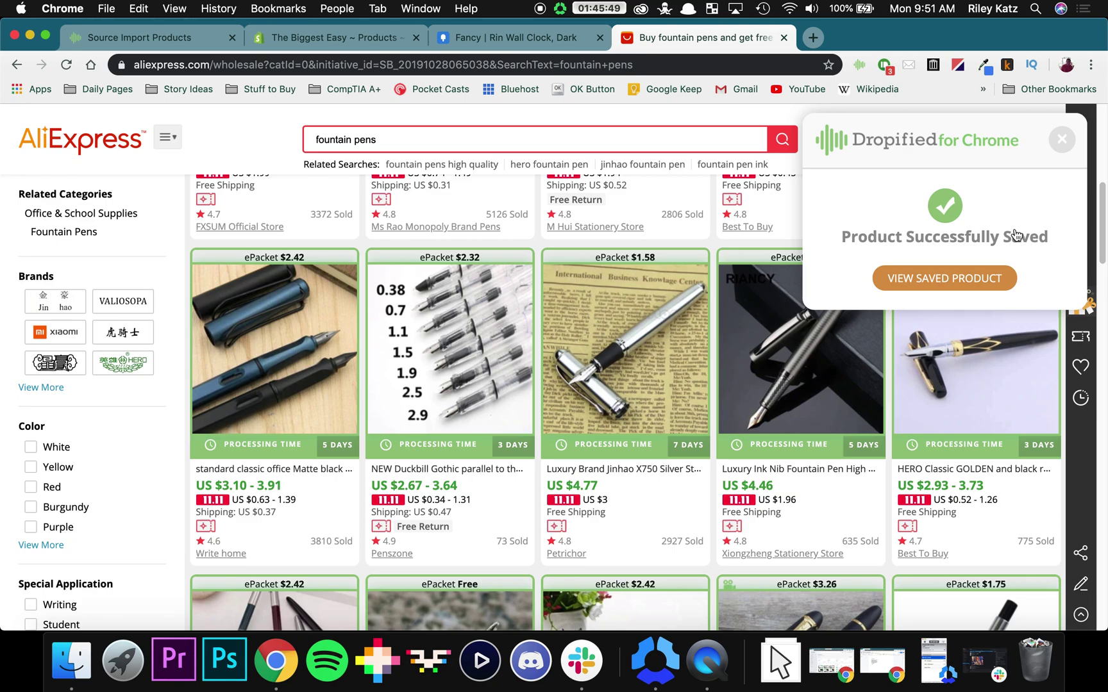
{"action": "left_click", "coordinate": [160, 39]}
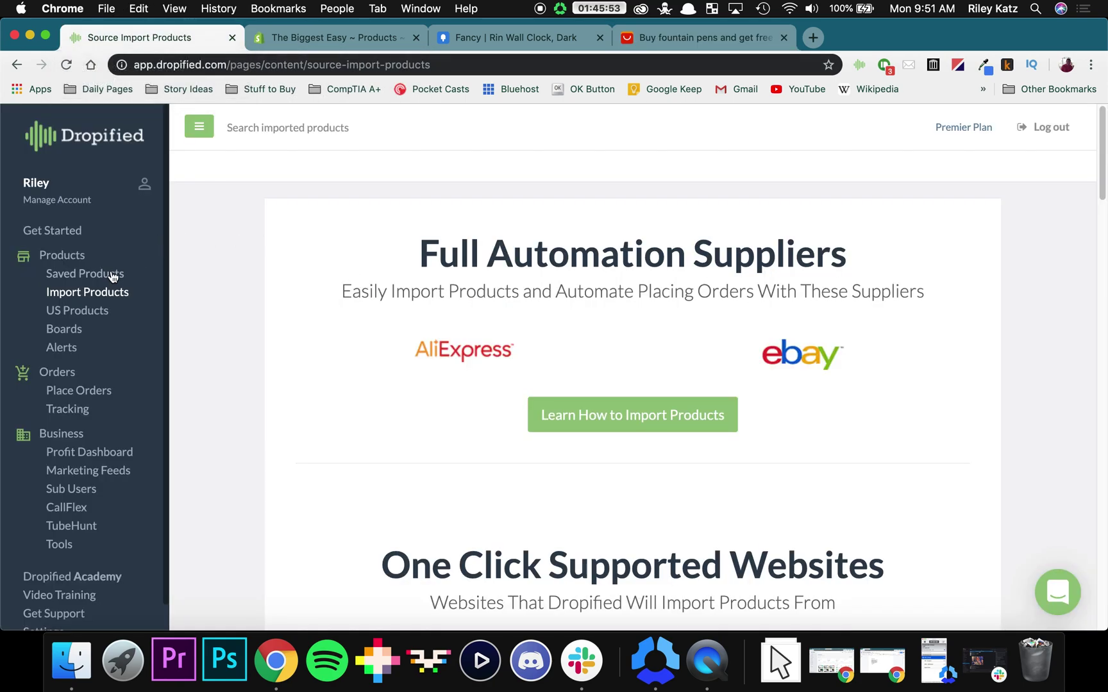
Step: Open Saved Products and view the Jinhao X750 pen's edit page
{"action": "left_click", "coordinate": [78, 277]}
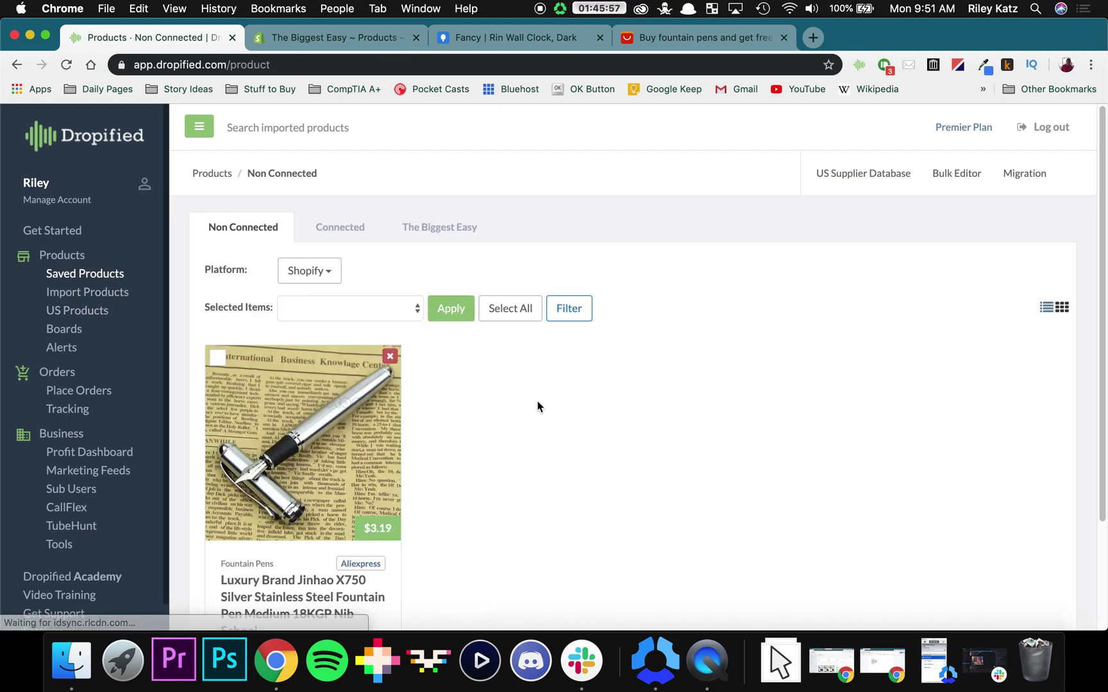
{"action": "scroll", "coordinate": [507, 402], "scroll_direction": "down", "scroll_amount": 2}
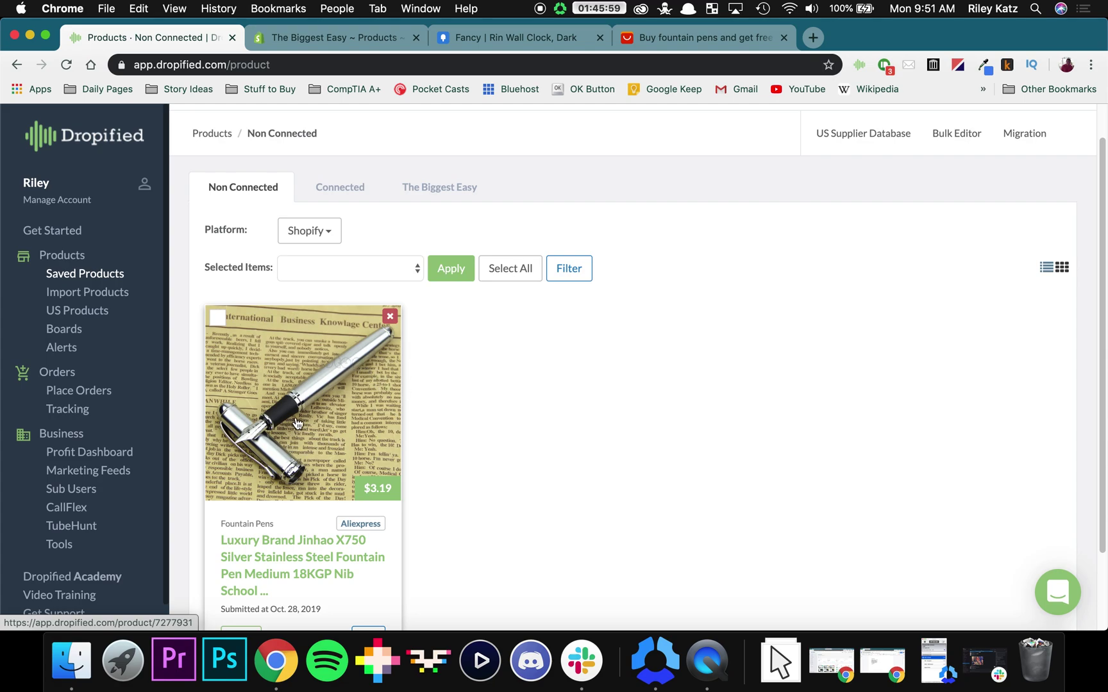
{"action": "scroll", "coordinate": [303, 429], "scroll_direction": "down", "scroll_amount": 2}
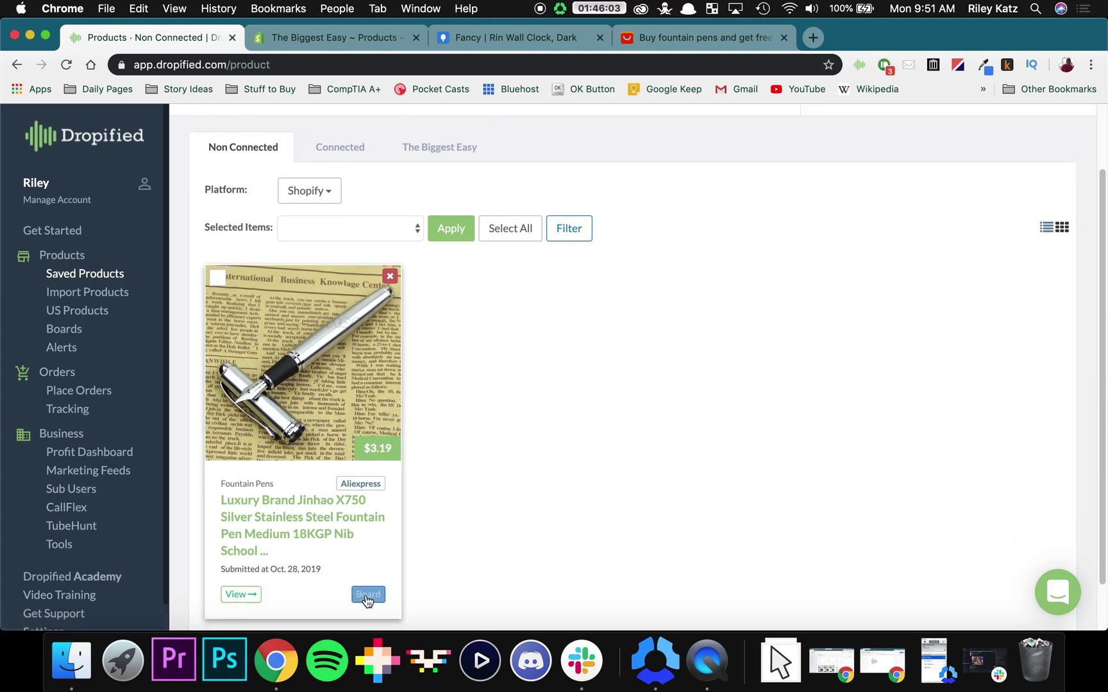
{"action": "left_click", "coordinate": [241, 595]}
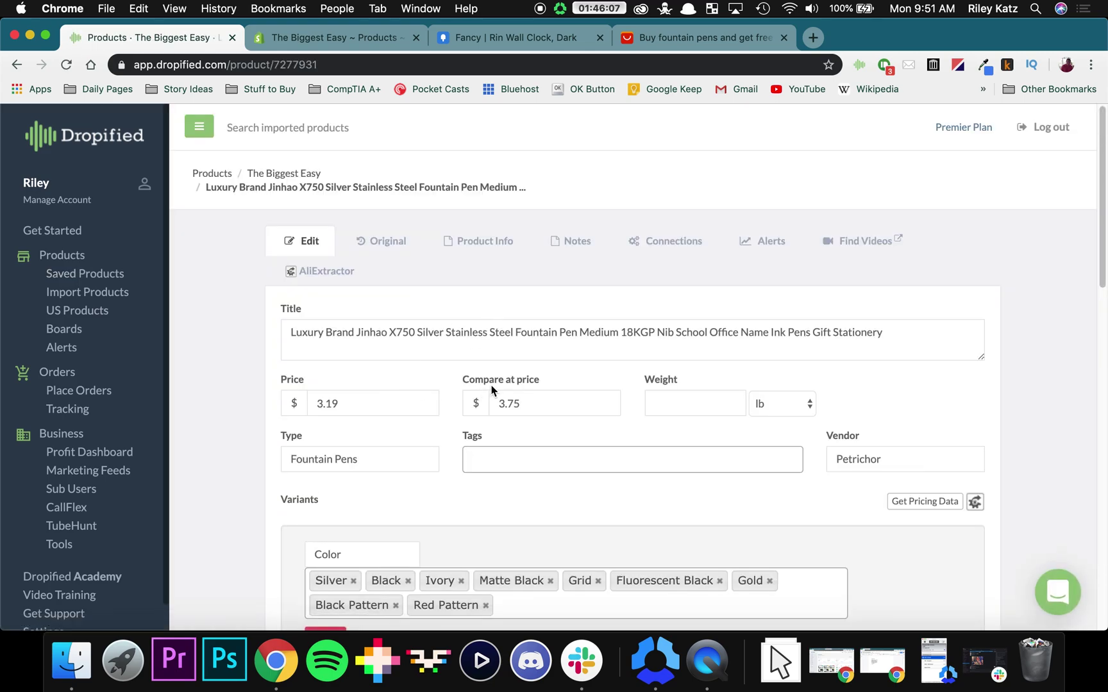
Step: Scroll through the pen's product details, then return to the AliExpress fountain pen results
{"action": "scroll", "coordinate": [506, 384], "scroll_direction": "down", "scroll_amount": 2}
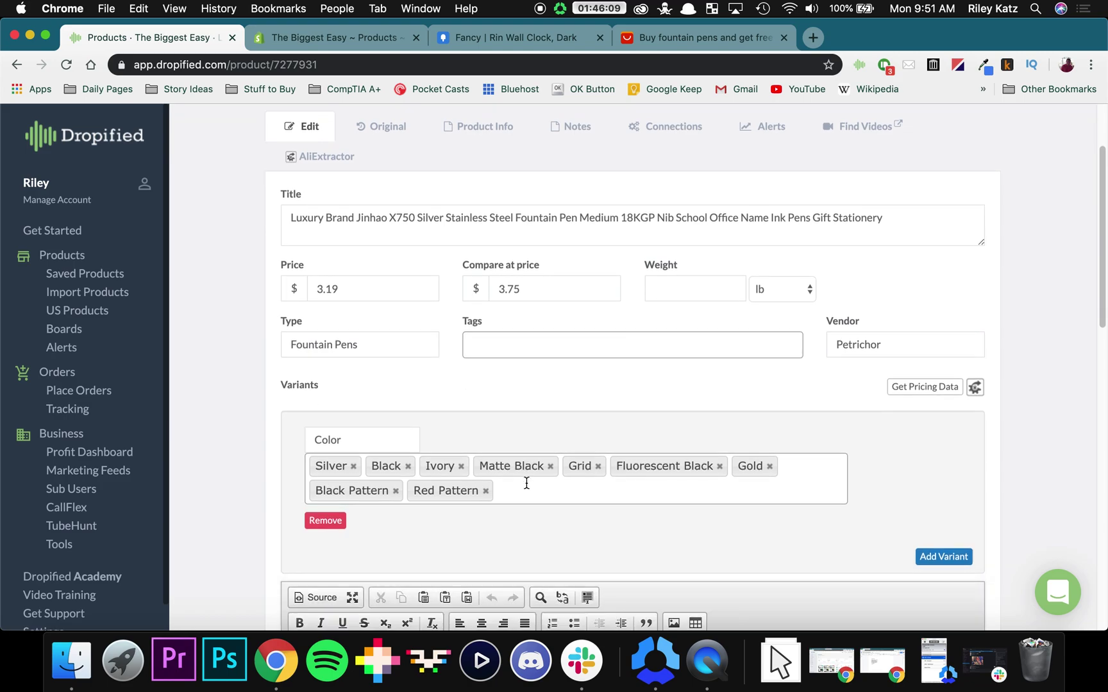
{"action": "scroll", "coordinate": [641, 481], "scroll_direction": "down", "scroll_amount": 3}
{"action": "scroll", "coordinate": [534, 477], "scroll_direction": "up", "scroll_amount": 5}
{"action": "scroll", "coordinate": [533, 479], "scroll_direction": "down", "scroll_amount": 5}
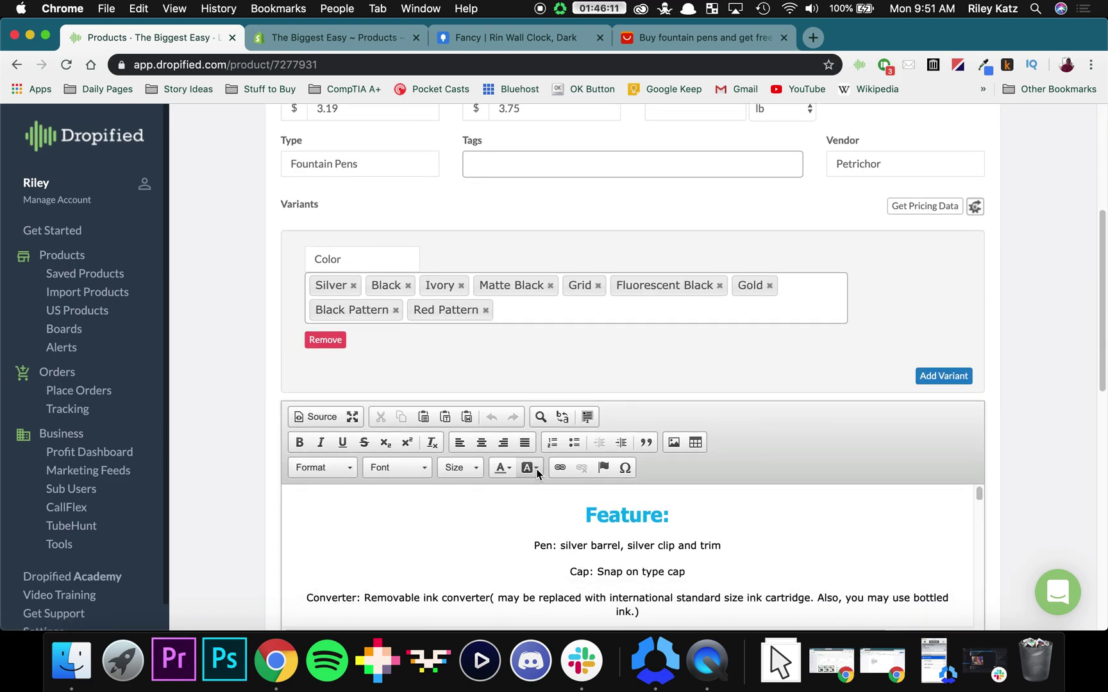
{"action": "scroll", "coordinate": [524, 379], "scroll_direction": "up", "scroll_amount": 6}
{"action": "scroll", "coordinate": [524, 378], "scroll_direction": "down", "scroll_amount": 15}
{"action": "scroll", "coordinate": [519, 359], "scroll_direction": "up", "scroll_amount": 1}
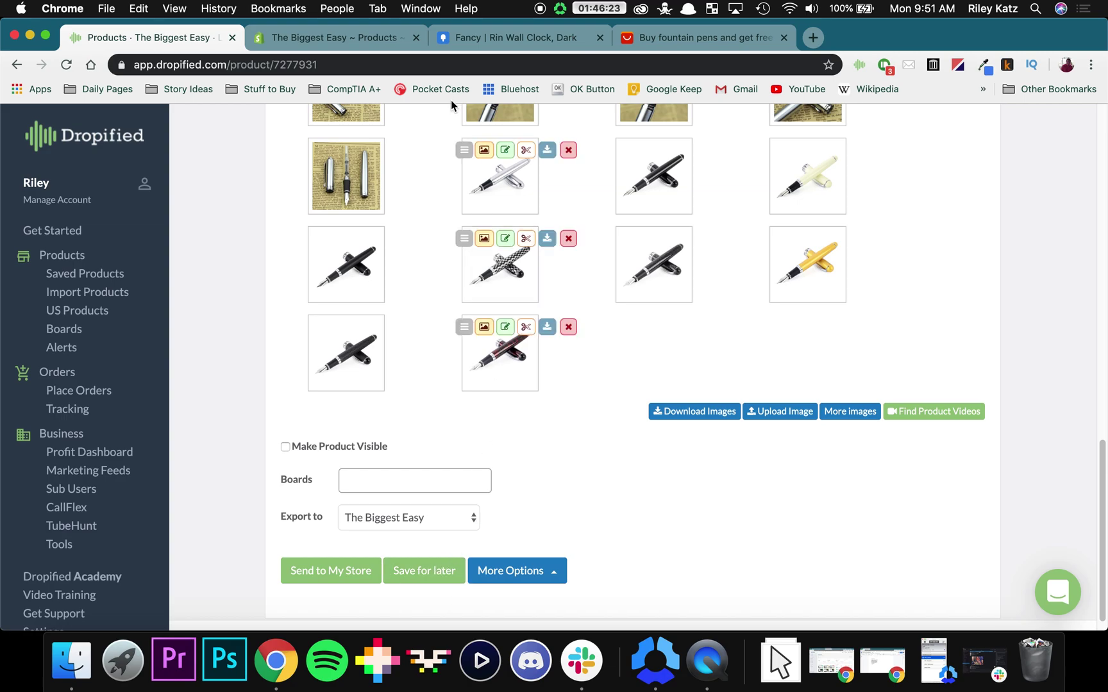
{"action": "scroll", "coordinate": [376, 205], "scroll_direction": "up", "scroll_amount": 5}
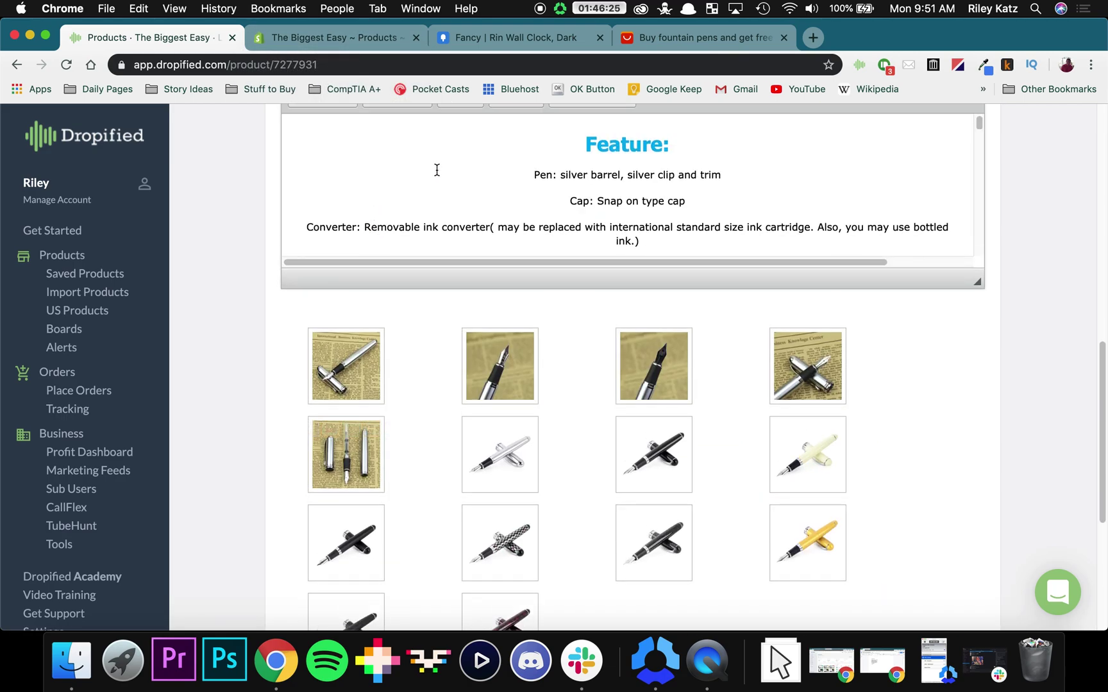
{"action": "left_click", "coordinate": [723, 44]}
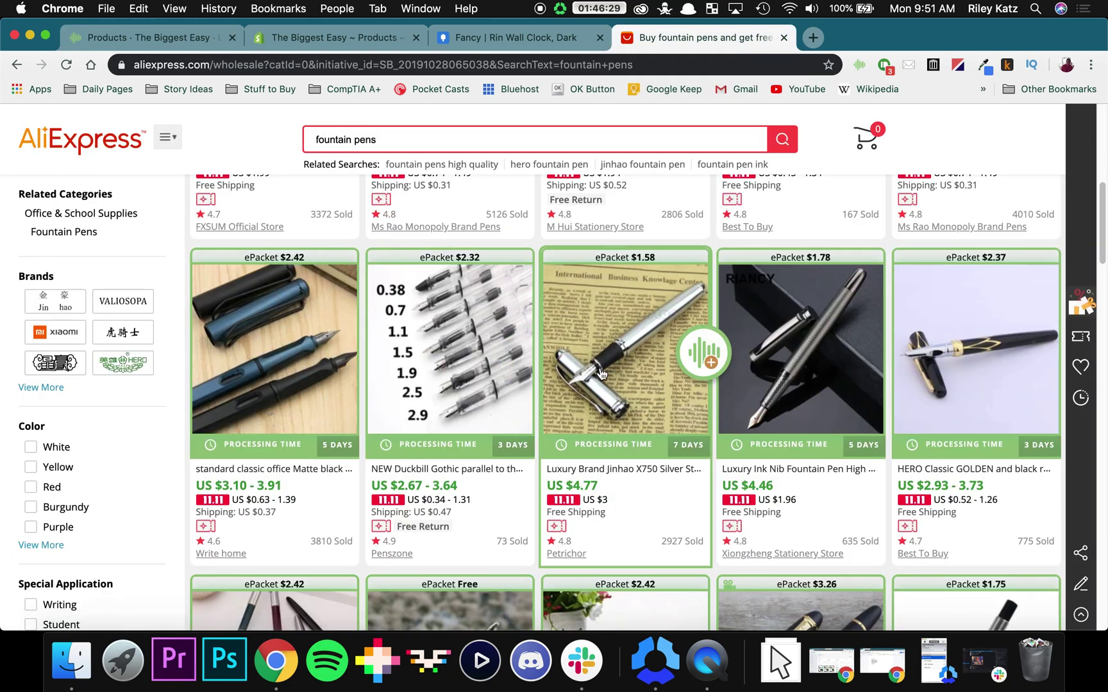
Step: Open the Jinhao X750 product page and check Dropified's panel showing it already imported
{"action": "left_click", "coordinate": [673, 354]}
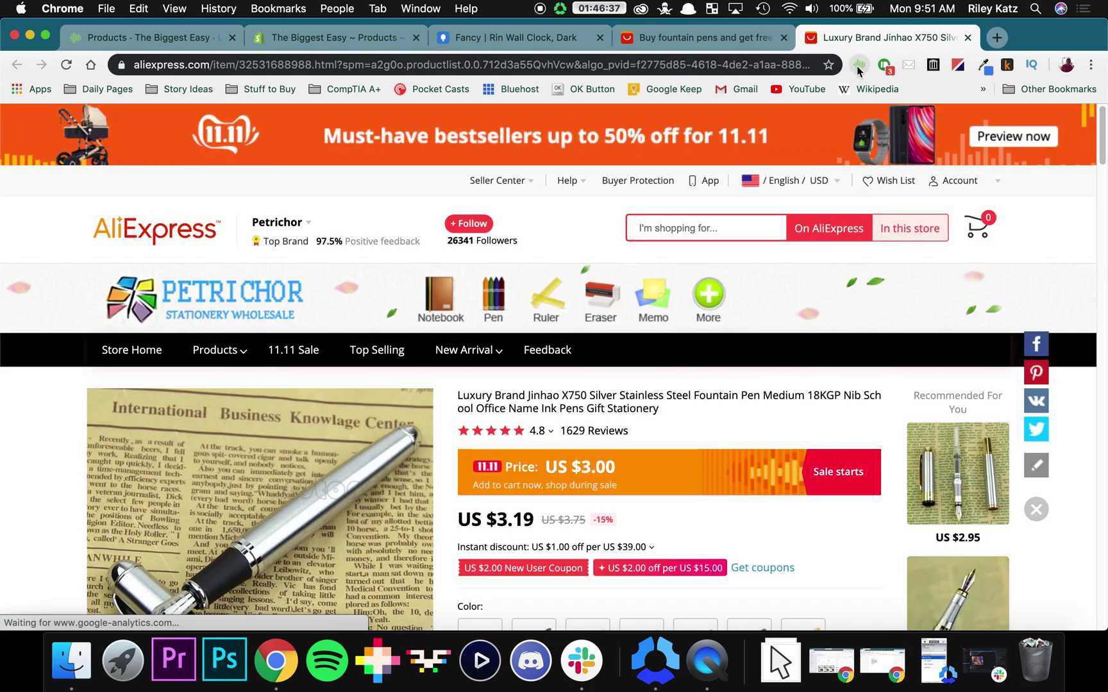
{"action": "left_click", "coordinate": [859, 65]}
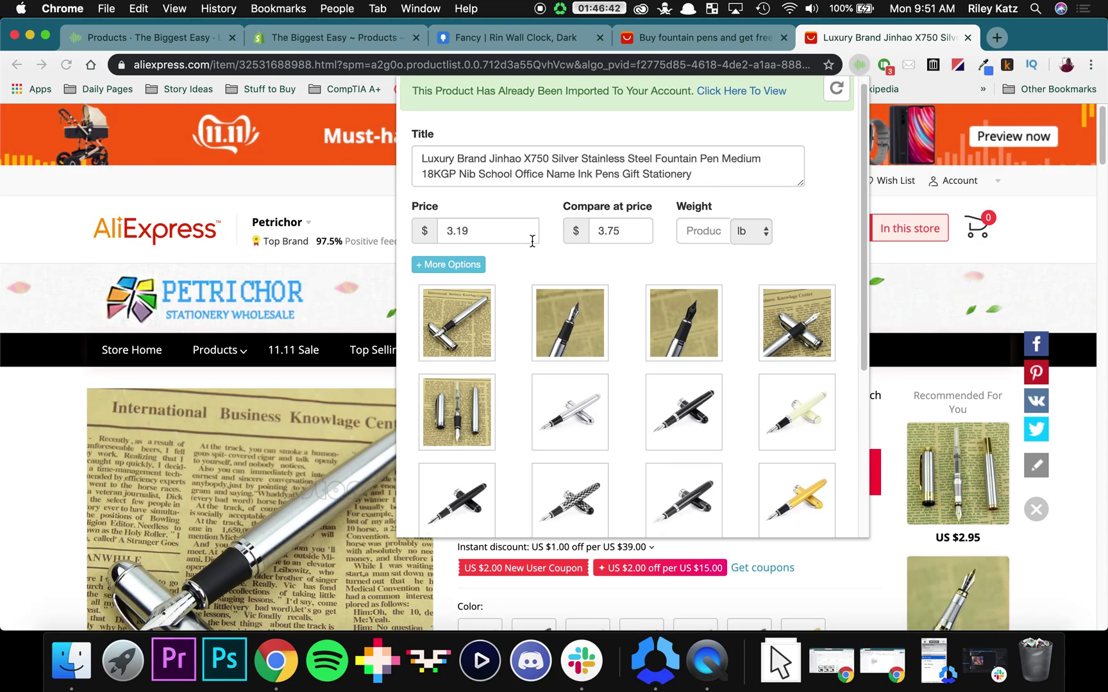
{"action": "scroll", "coordinate": [602, 270], "scroll_direction": "down", "scroll_amount": 5}
{"action": "scroll", "coordinate": [618, 277], "scroll_direction": "down", "scroll_amount": 3}
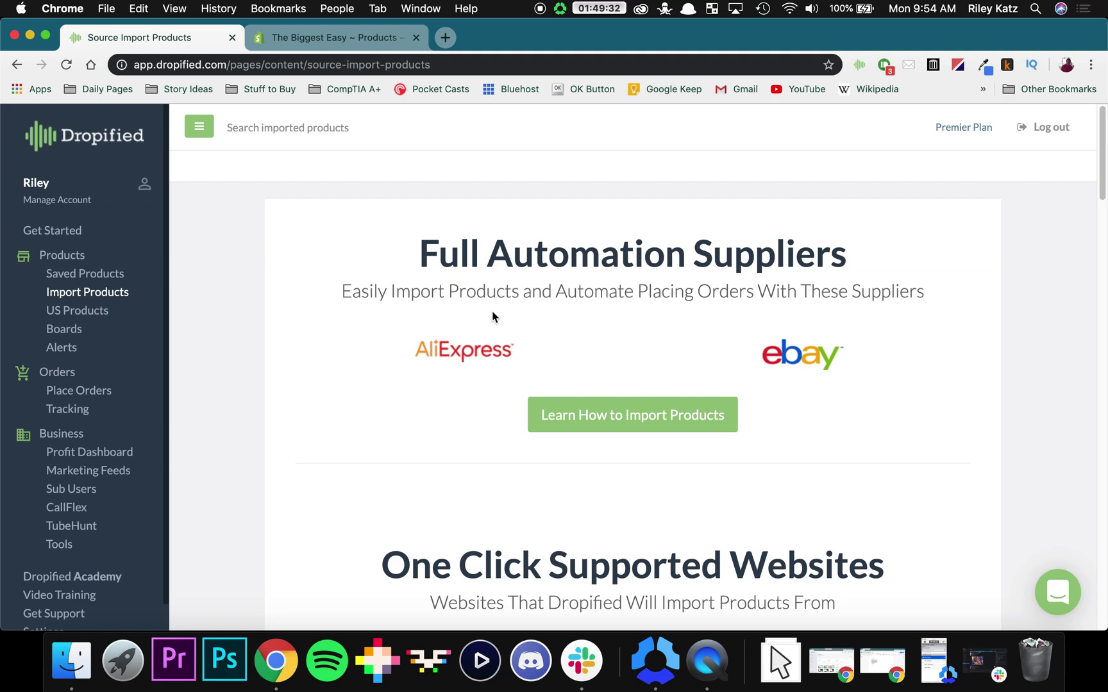
Step: Scroll Import Products to the One Click Supported Websites grid and open FastTech
{"action": "scroll", "coordinate": [846, 309], "scroll_direction": "down", "scroll_amount": 10}
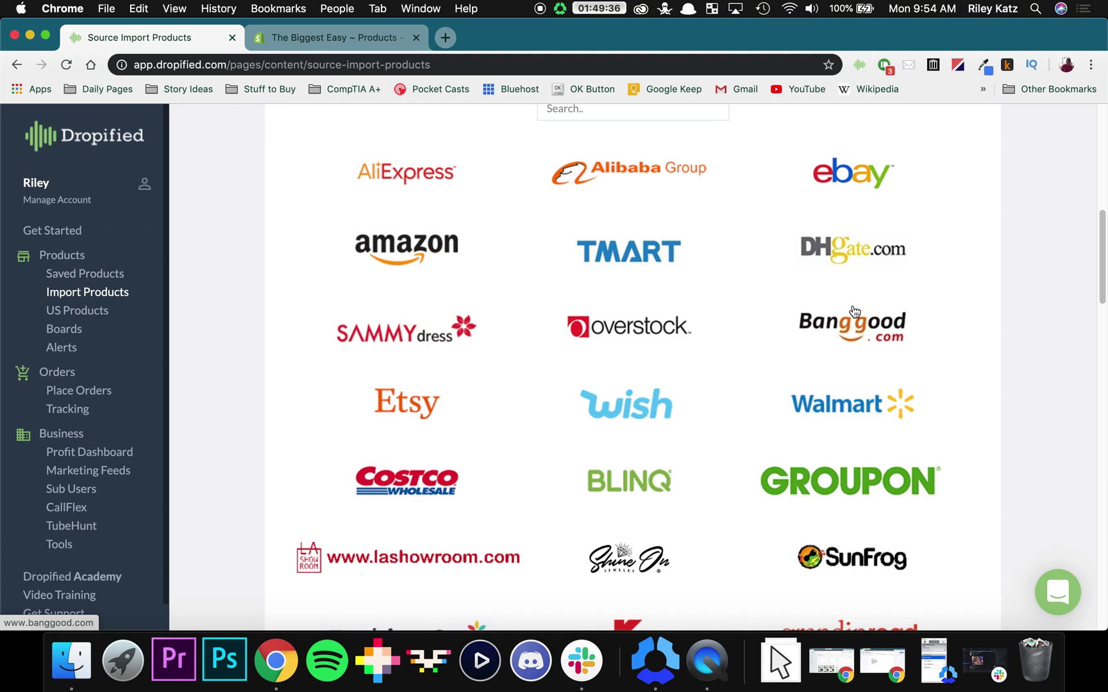
{"action": "scroll", "coordinate": [854, 311], "scroll_direction": "down", "scroll_amount": 3}
{"action": "scroll", "coordinate": [854, 312], "scroll_direction": "down", "scroll_amount": 7}
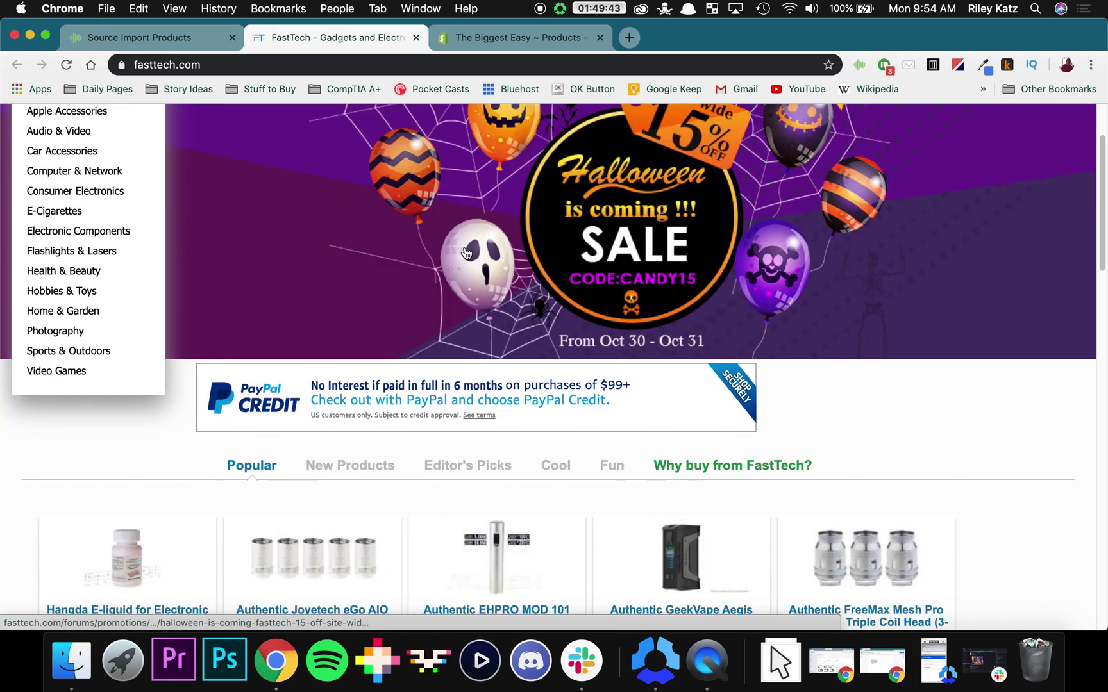
Step: Go to Categories > Hobbies & Toys > LED Toys on FastTech and browse the 216 items
{"action": "scroll", "coordinate": [340, 225], "scroll_direction": "up", "scroll_amount": 4}
{"action": "scroll", "coordinate": [340, 226], "scroll_direction": "down", "scroll_amount": 5}
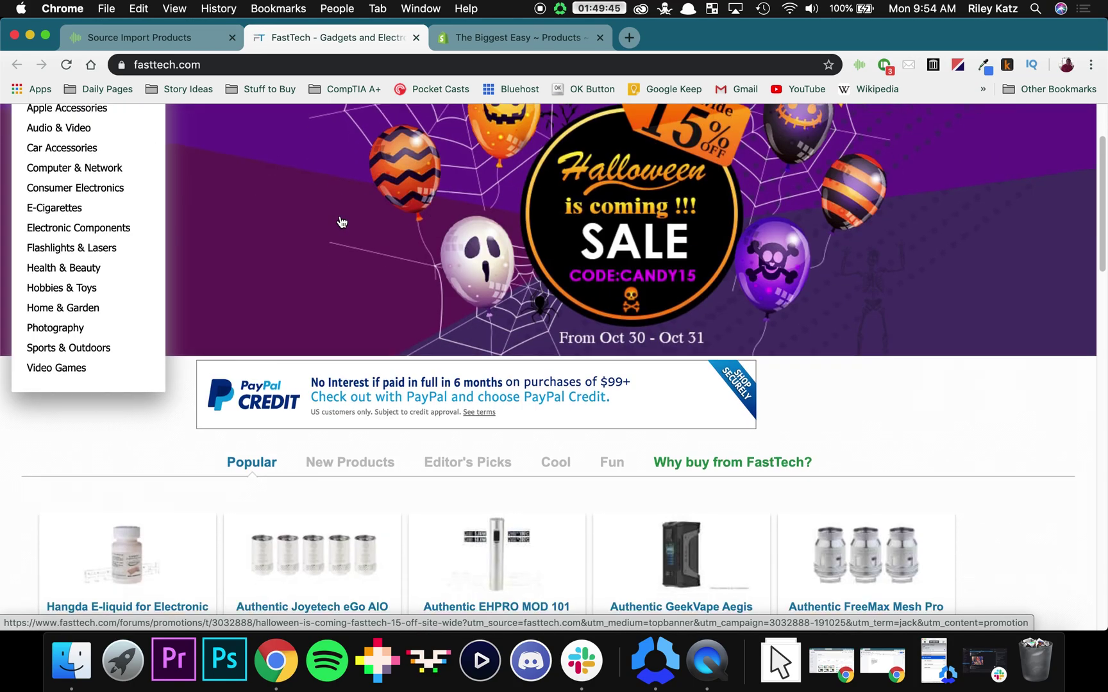
{"action": "scroll", "coordinate": [339, 222], "scroll_direction": "up", "scroll_amount": 3}
{"action": "scroll", "coordinate": [342, 195], "scroll_direction": "up", "scroll_amount": 3}
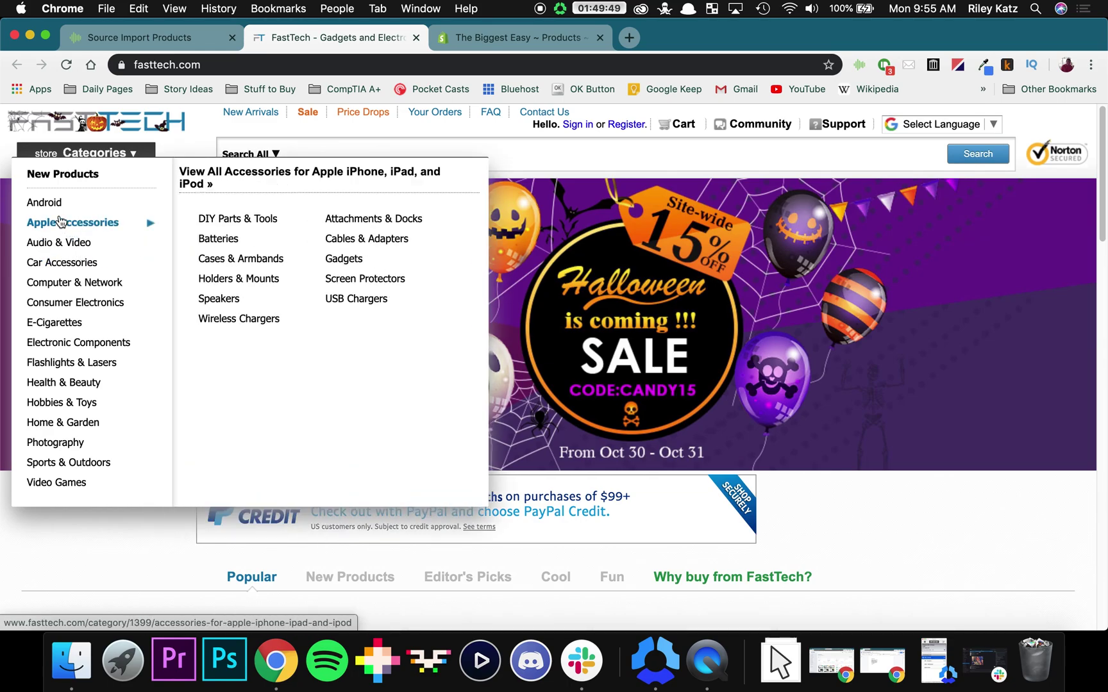
{"action": "mouse_move", "coordinate": [47, 208]}
{"action": "mouse_move", "coordinate": [77, 409]}
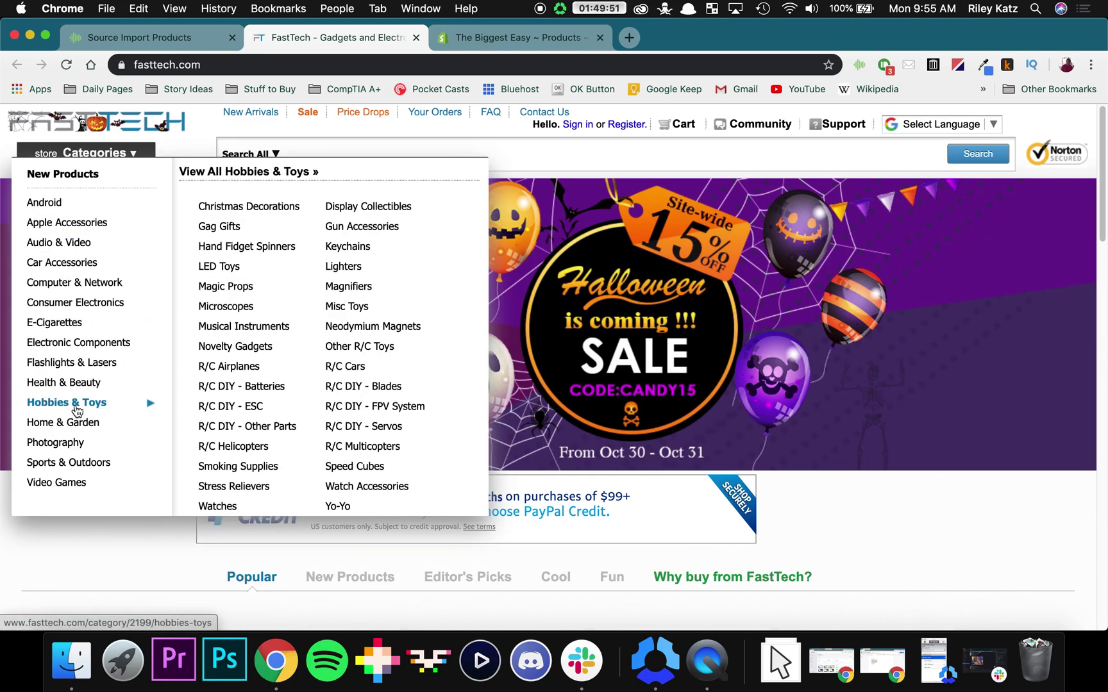
{"action": "left_click", "coordinate": [218, 269]}
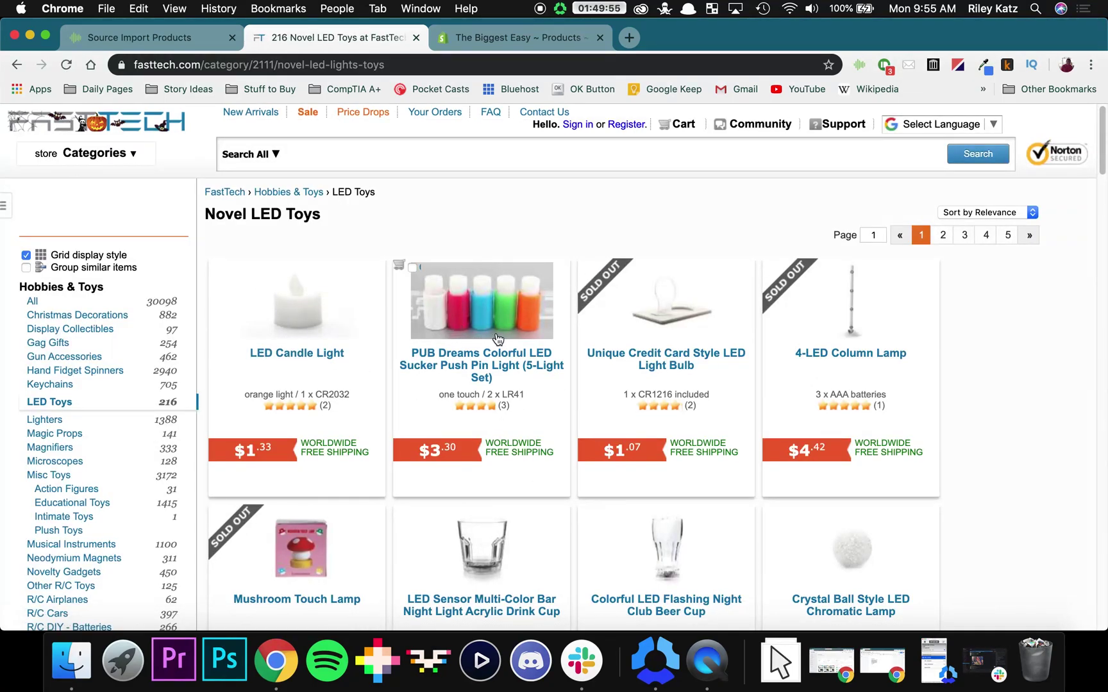
{"action": "scroll", "coordinate": [567, 344], "scroll_direction": "down", "scroll_amount": 4}
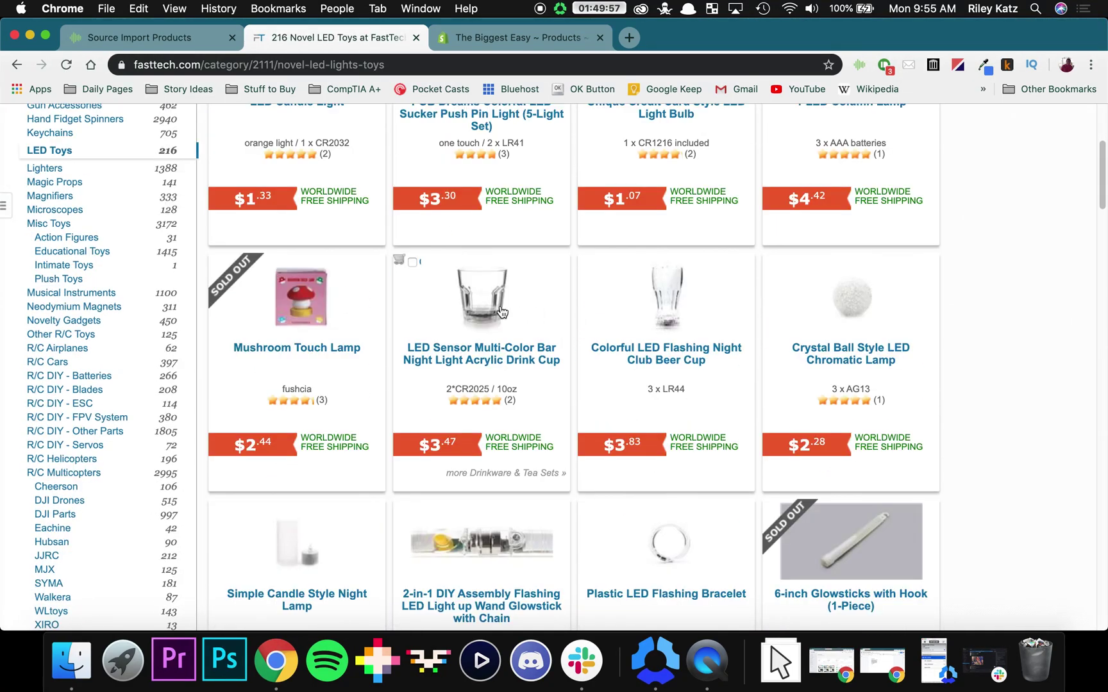
{"action": "scroll", "coordinate": [501, 312], "scroll_direction": "down", "scroll_amount": 1}
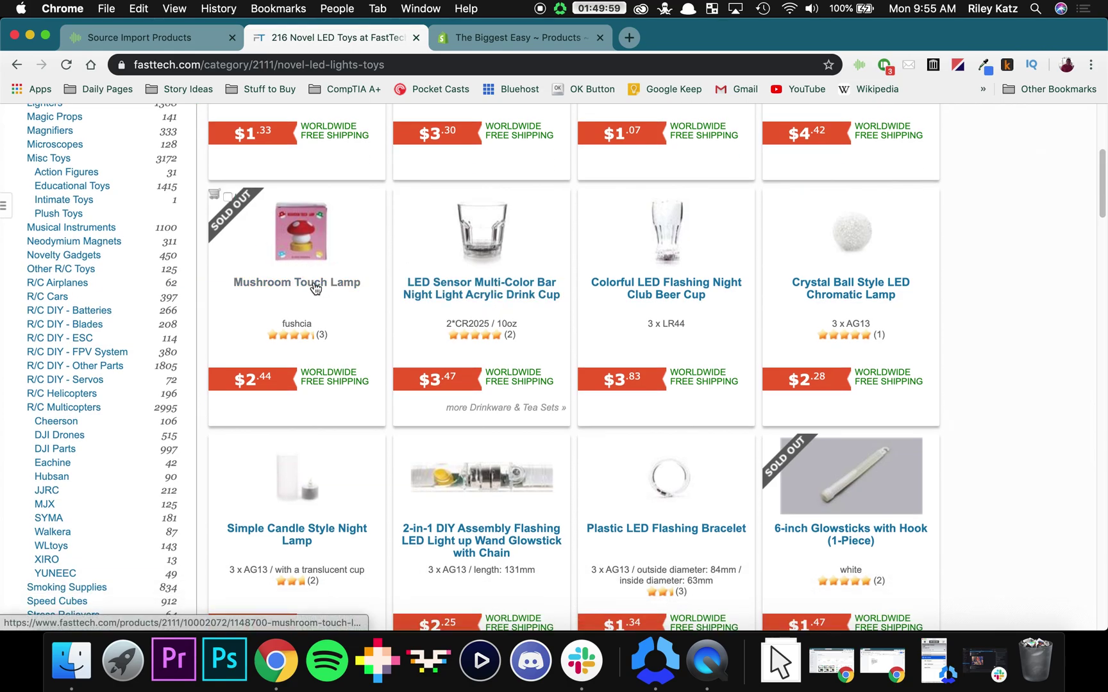
Step: Save FastTech's $2.44 Mushroom Touch Lamp to Dropified and open its Dropified product page
{"action": "left_click", "coordinate": [314, 289]}
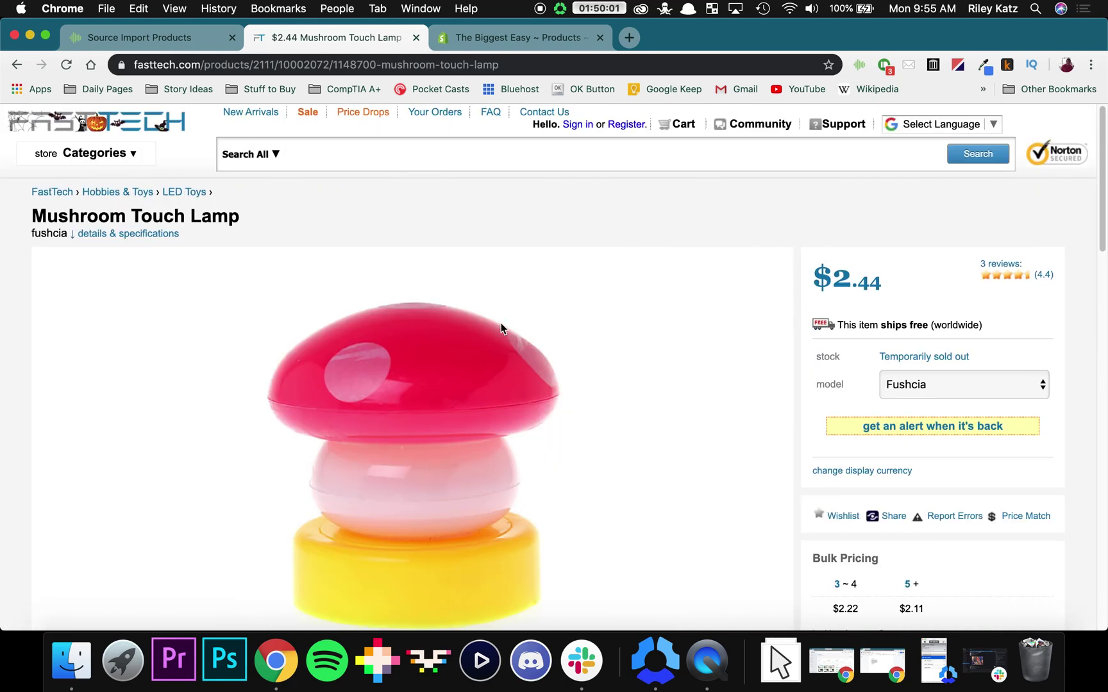
{"action": "scroll", "coordinate": [501, 327], "scroll_direction": "down", "scroll_amount": 2}
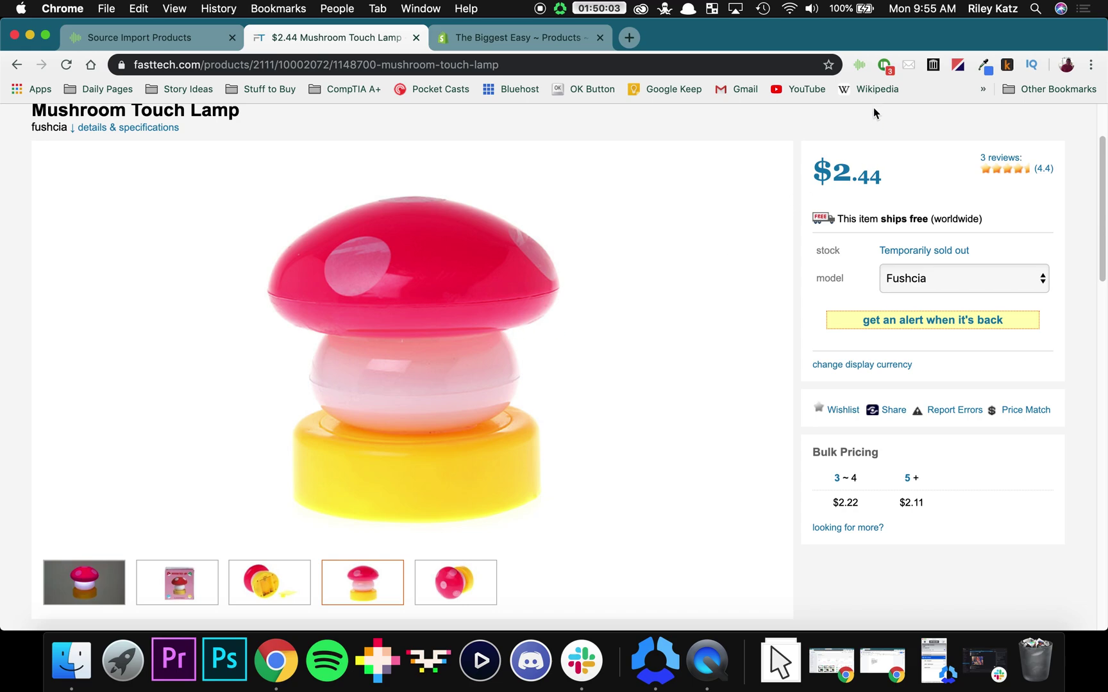
{"action": "left_click", "coordinate": [859, 67]}
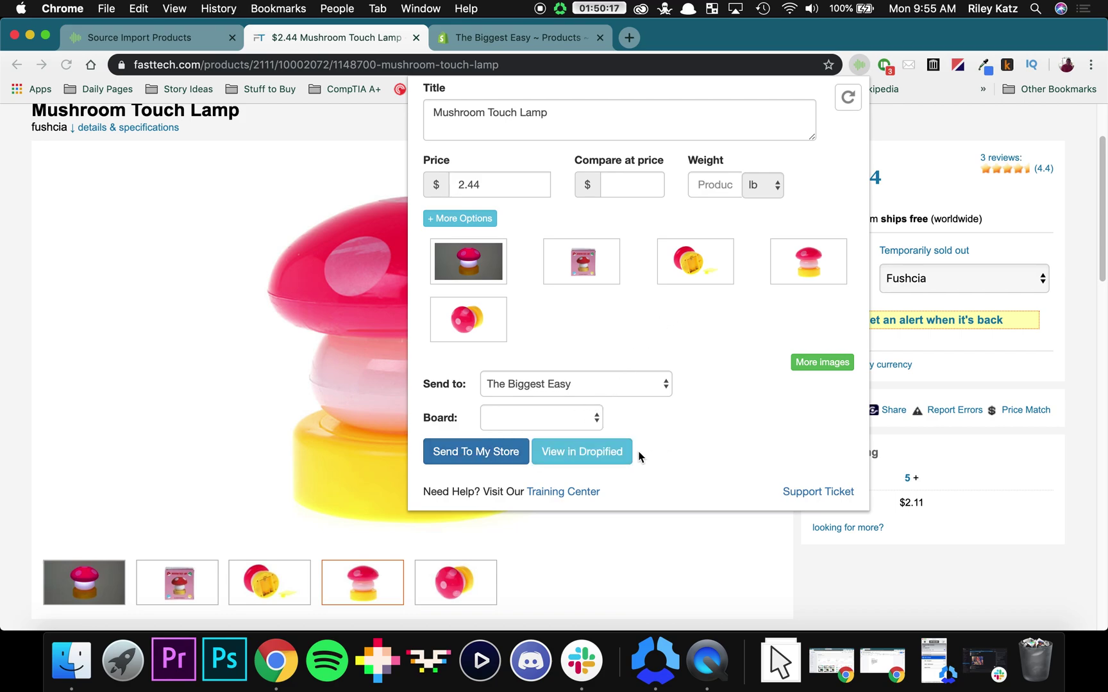
{"action": "left_click", "coordinate": [638, 455]}
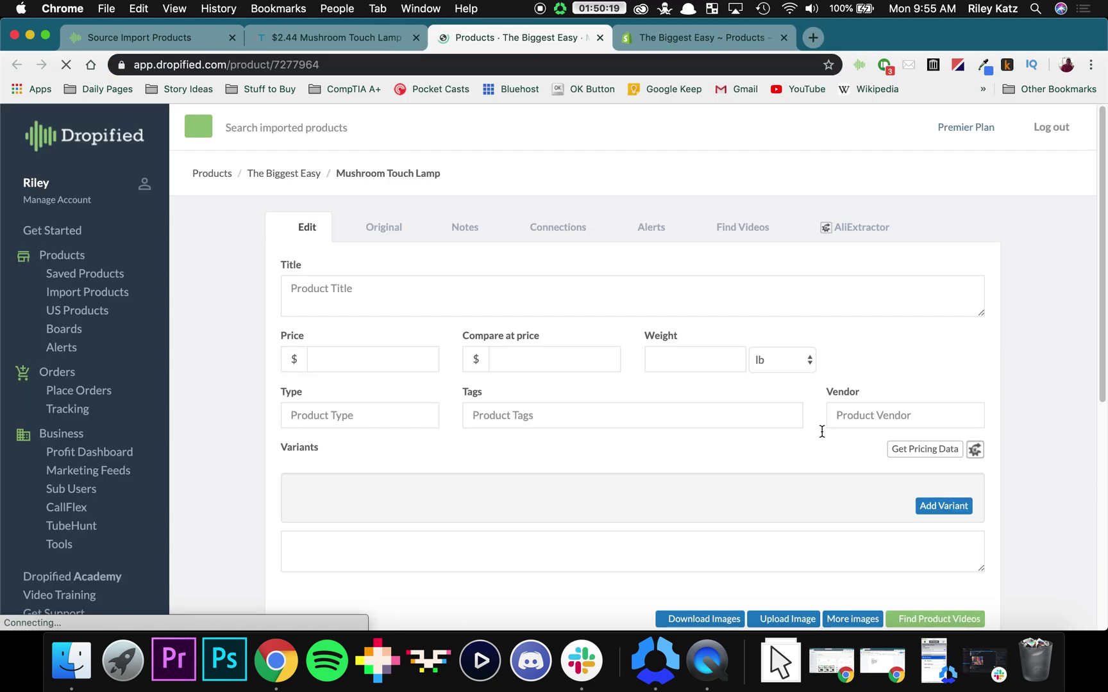
Step: Open Saved Products to show the Mushroom Touch Lamp beside the Jinhao X750 pen
{"action": "scroll", "coordinate": [368, 253], "scroll_direction": "down", "scroll_amount": 10}
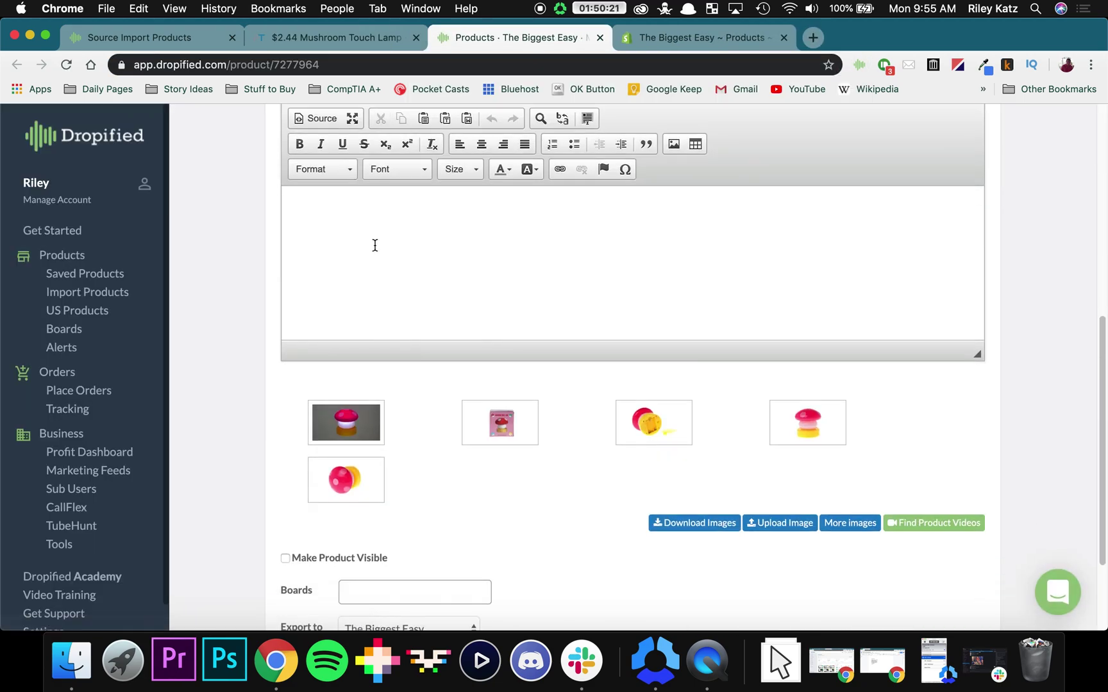
{"action": "scroll", "coordinate": [516, 487], "scroll_direction": "down", "scroll_amount": 2}
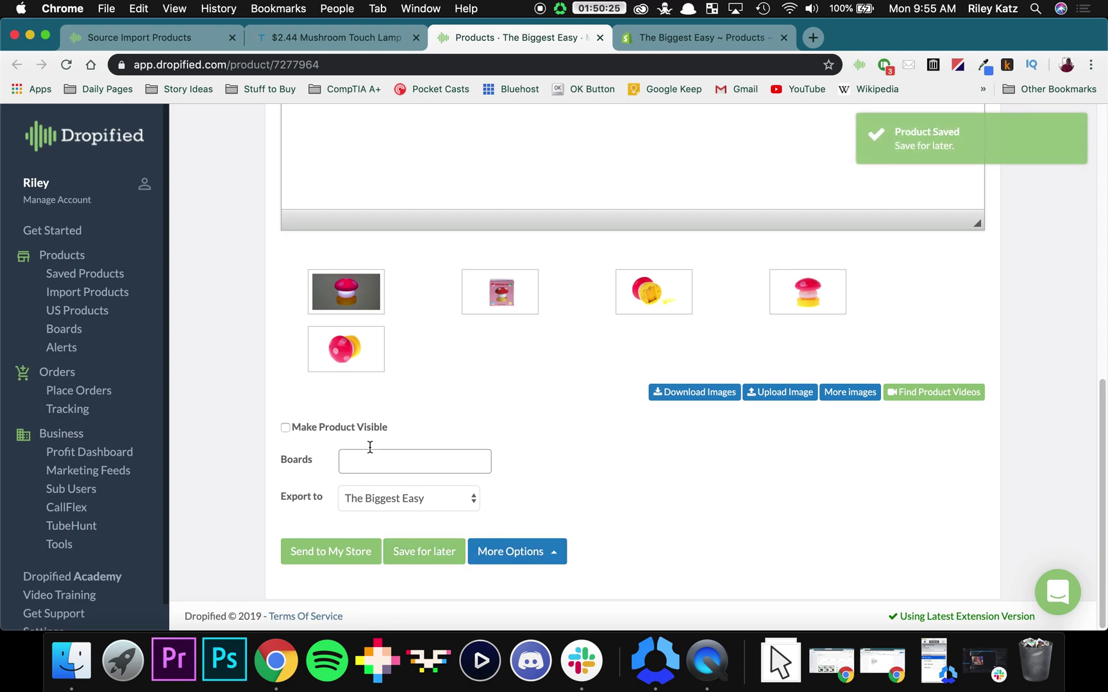
{"action": "left_click", "coordinate": [96, 276]}
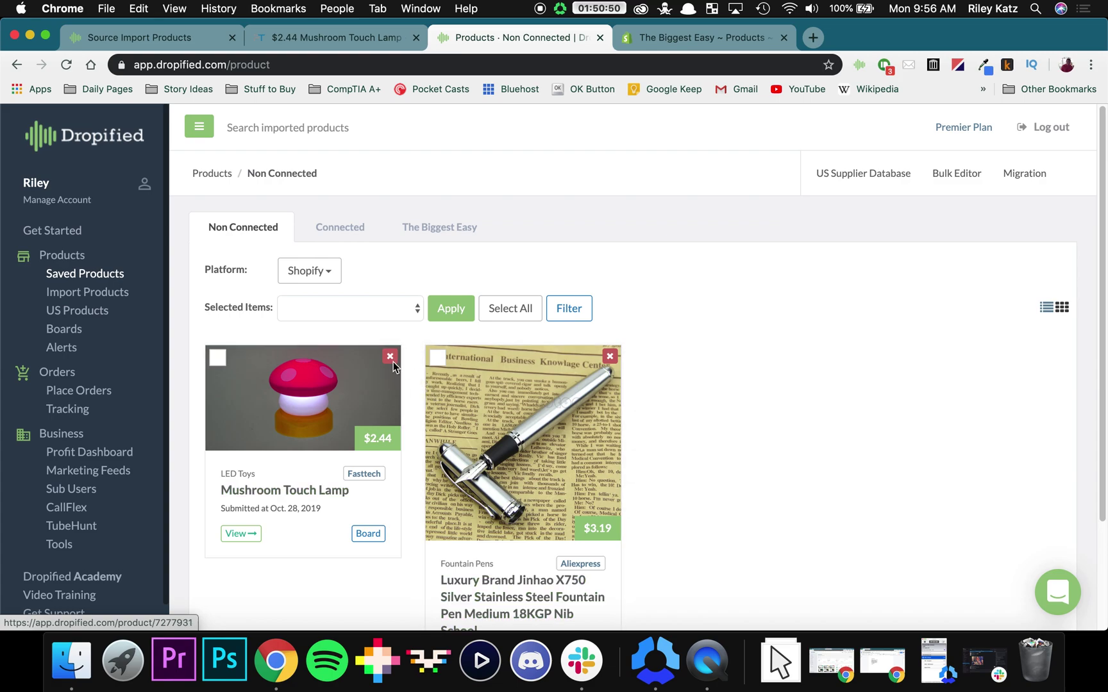
Step: Add a board named Toys beside Games, then switch to the Shopify Products admin
{"action": "left_click", "coordinate": [59, 329]}
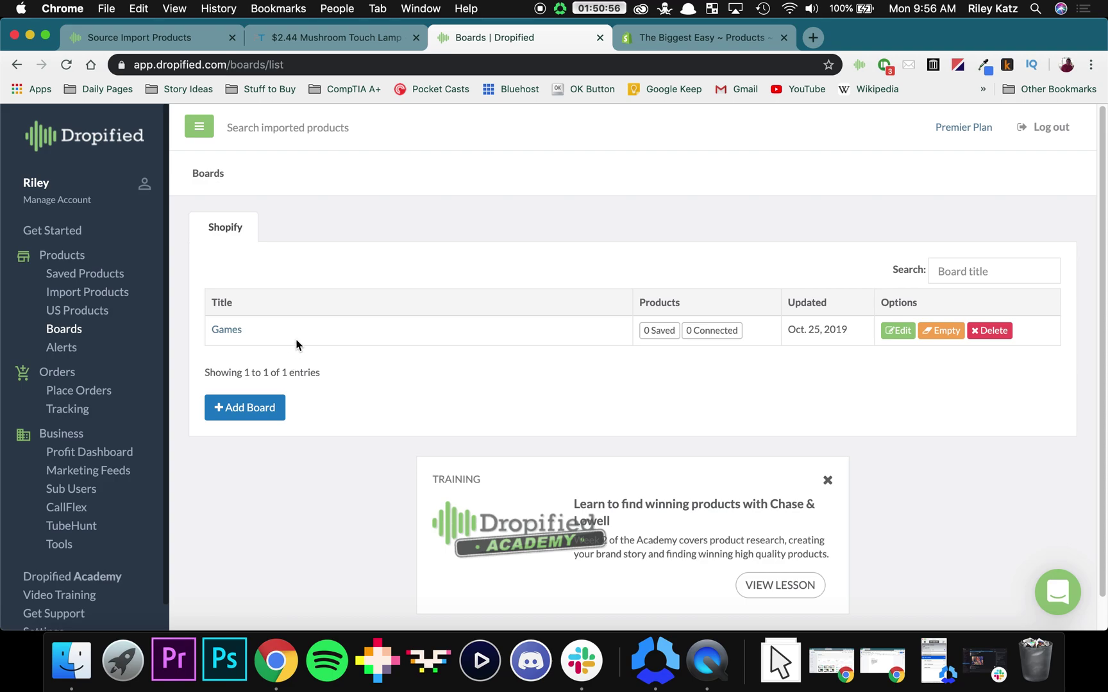
{"action": "left_click", "coordinate": [260, 409]}
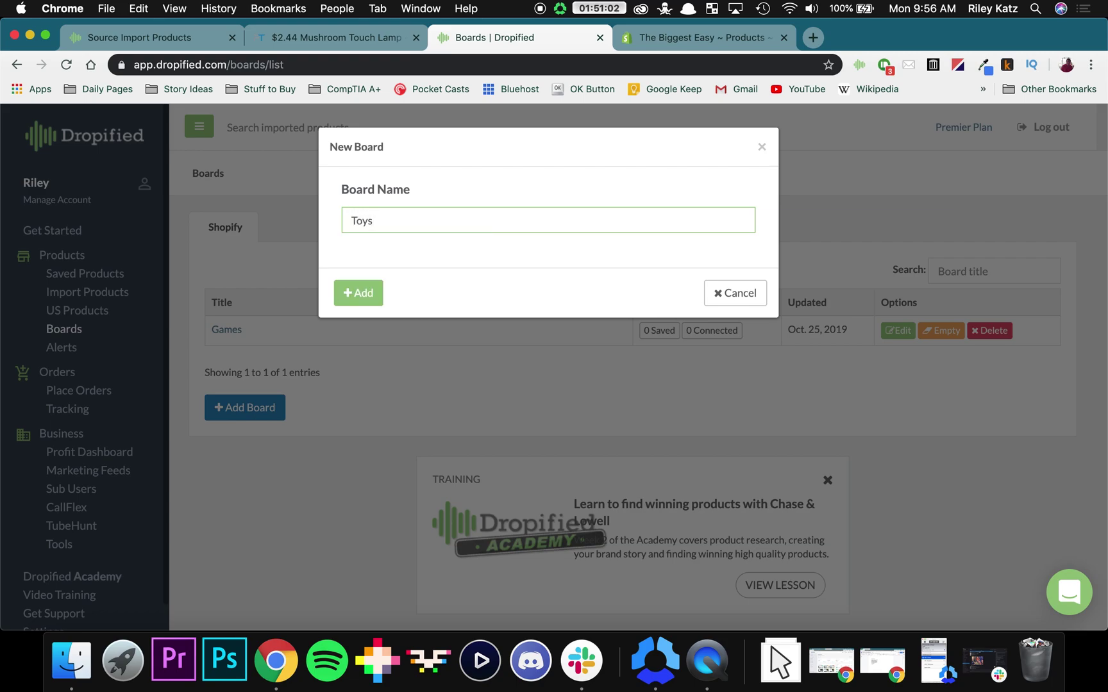
{"action": "key", "text": "Return"}
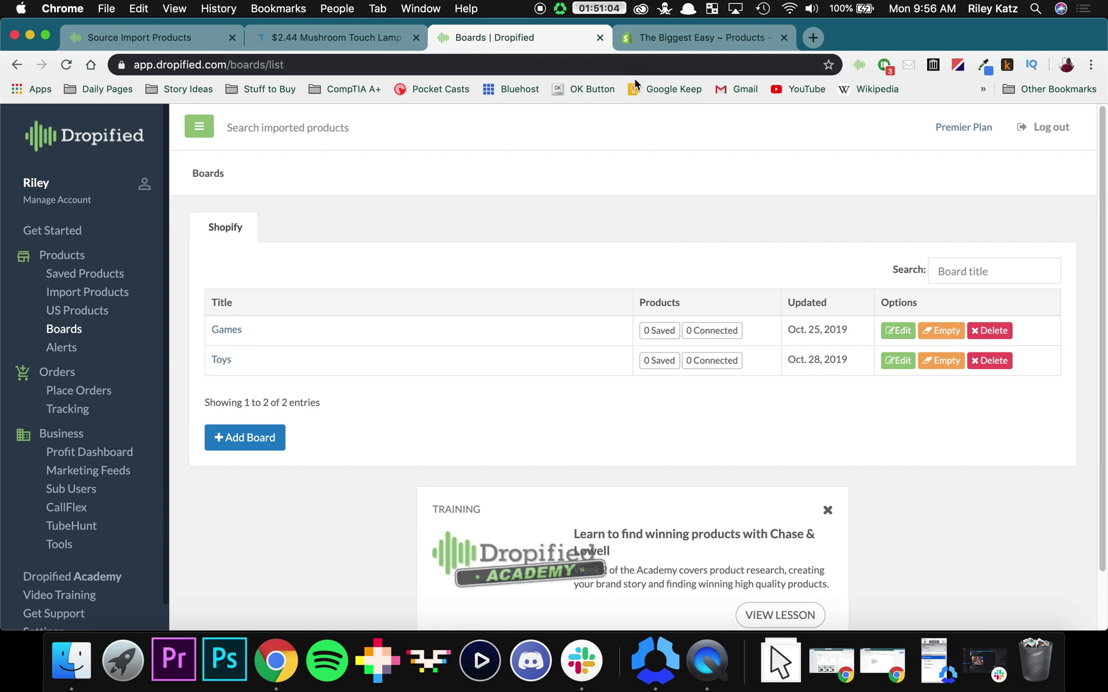
{"action": "left_click", "coordinate": [699, 37]}
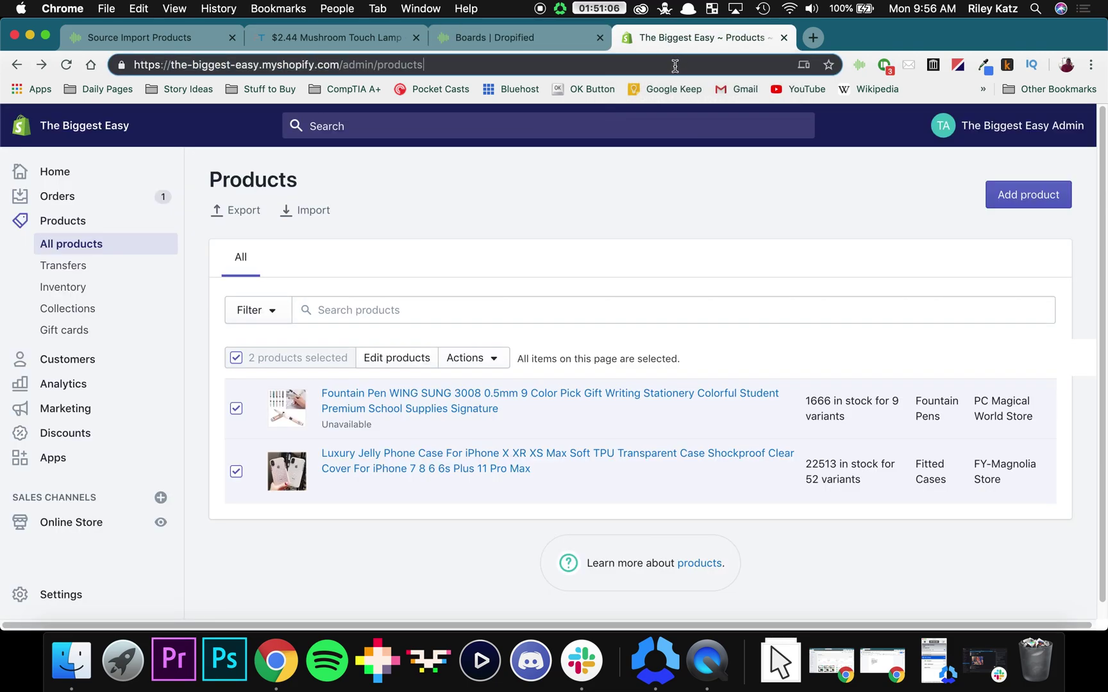
Step: Go to AliExpress and search for 'toys'
{"action": "left_click", "coordinate": [675, 66]}
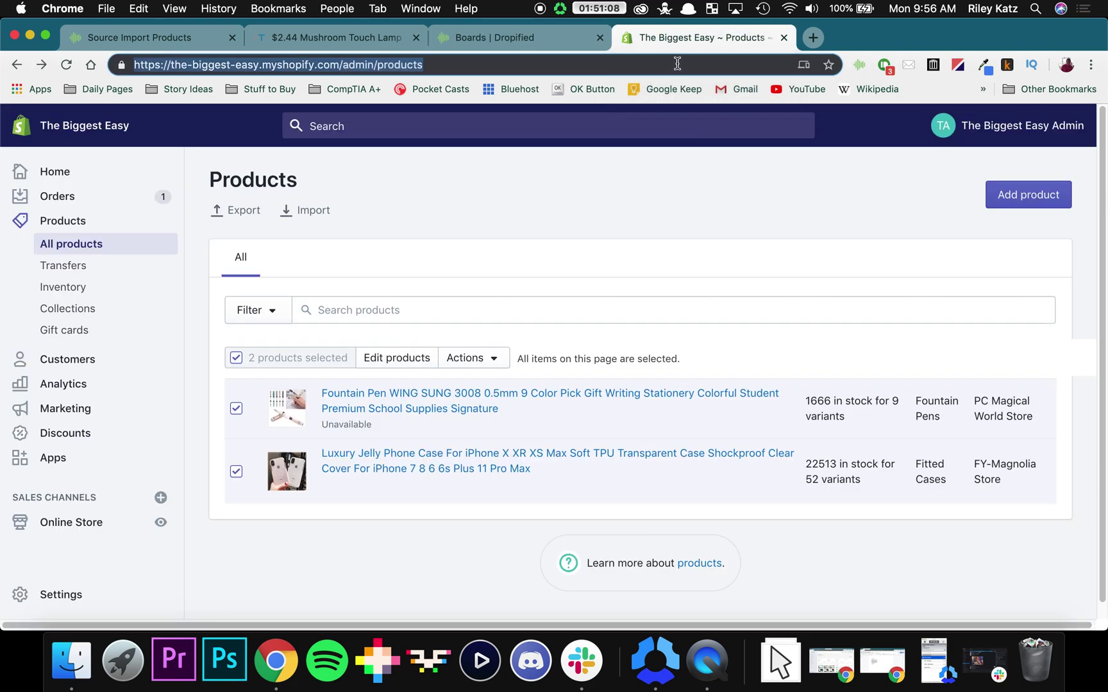
{"action": "type", "text": "aliexpress"}
{"action": "key", "text": "Return"}
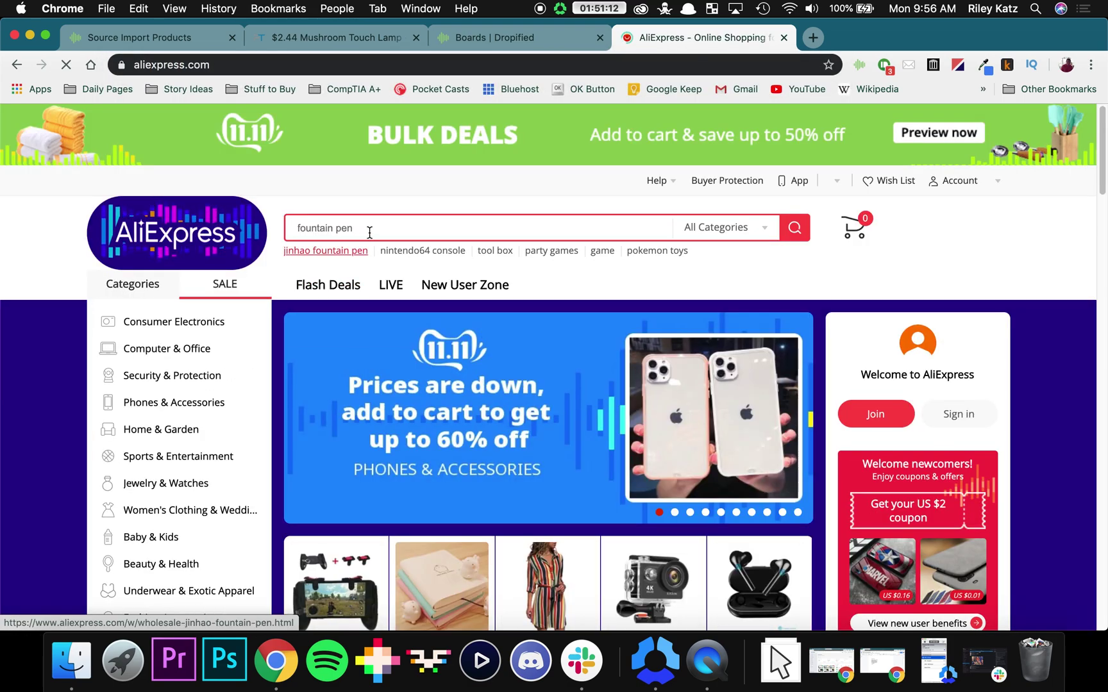
{"action": "left_click", "coordinate": [369, 229]}
{"action": "type", "text": "toys"}
{"action": "key", "text": "Return"}
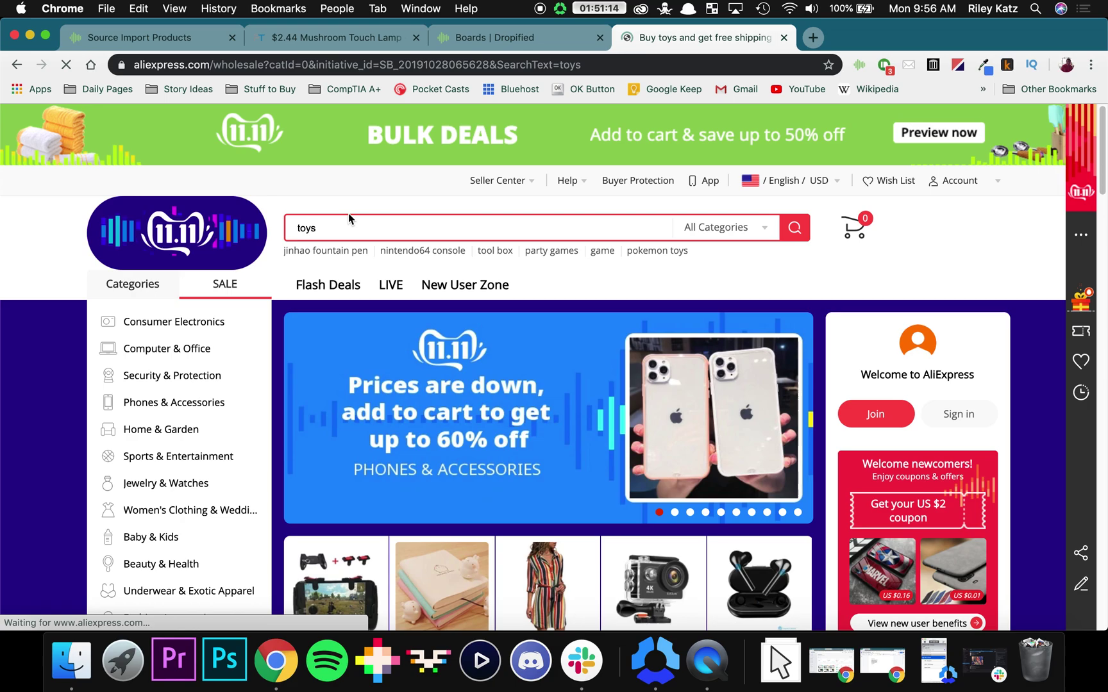
Step: Save the wooden fishing toy set and wooden worm puzzle to Dropified, then return to Dropified's boards
{"action": "scroll", "coordinate": [749, 274], "scroll_direction": "down", "scroll_amount": 5}
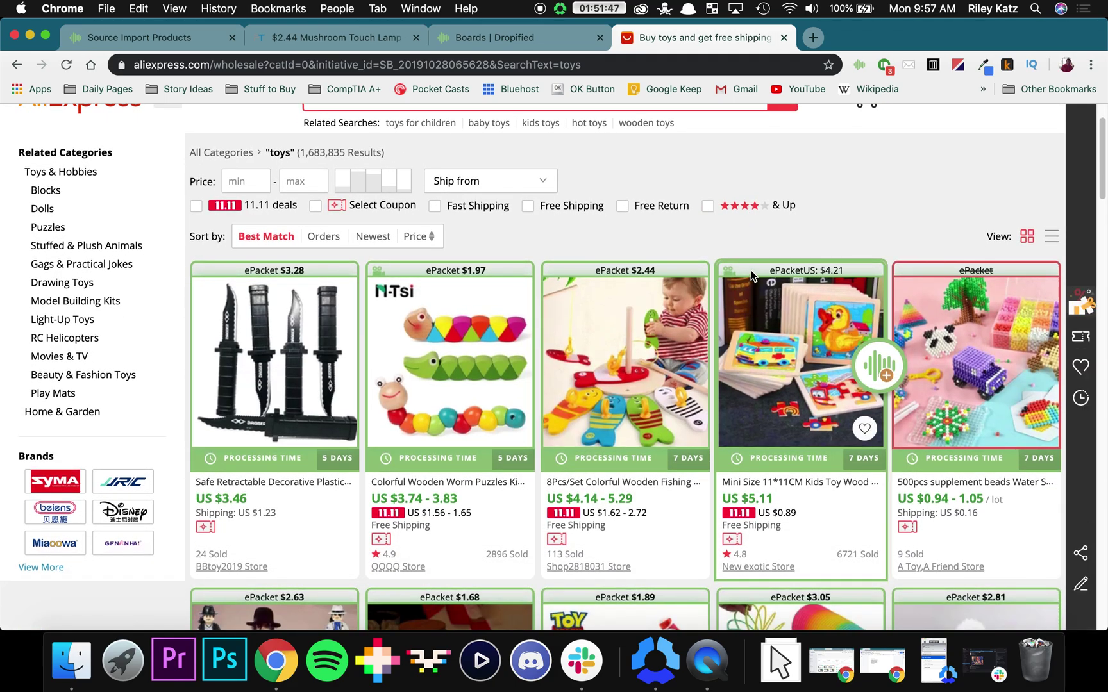
{"action": "scroll", "coordinate": [751, 273], "scroll_direction": "down", "scroll_amount": 2}
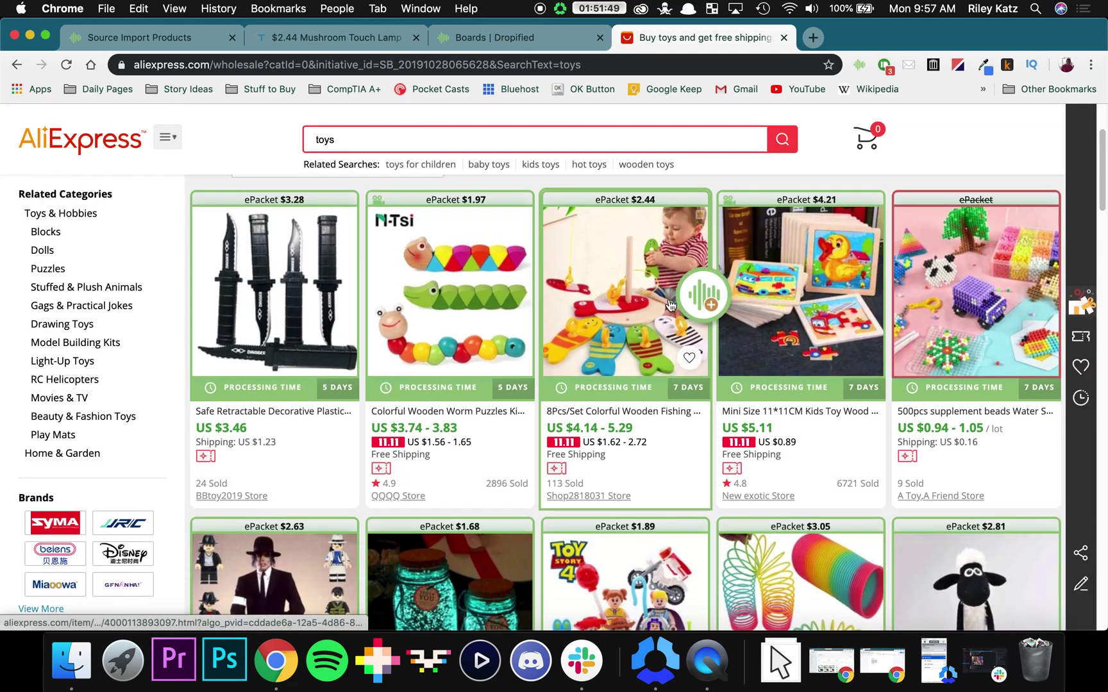
{"action": "left_click", "coordinate": [879, 296]}
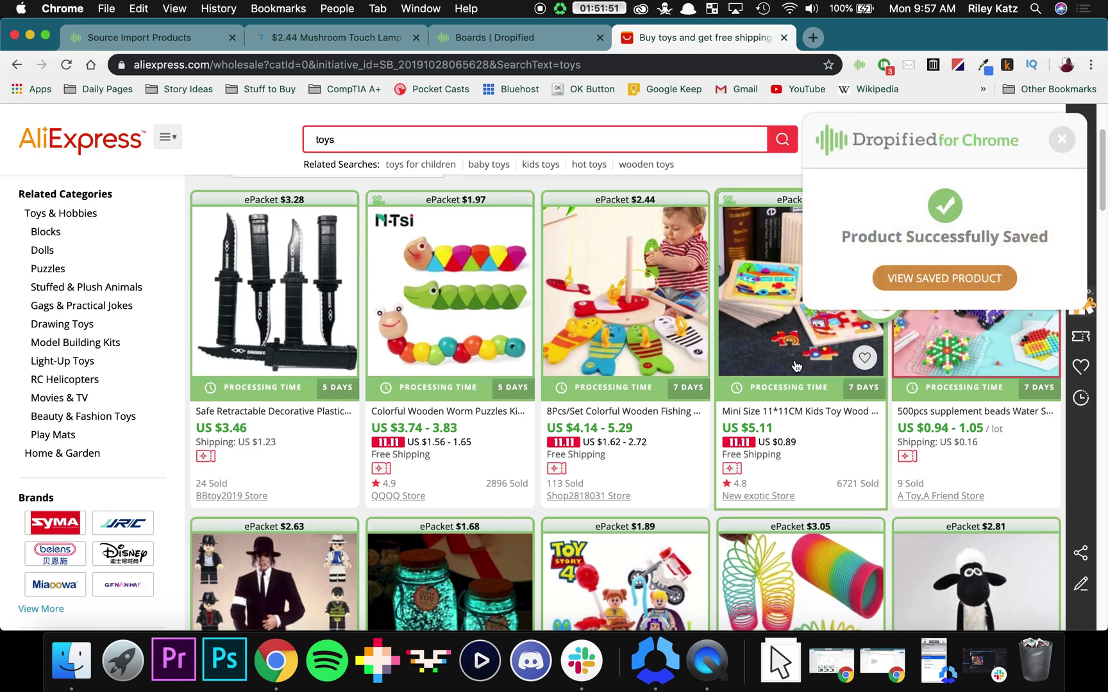
{"action": "left_click", "coordinate": [520, 298]}
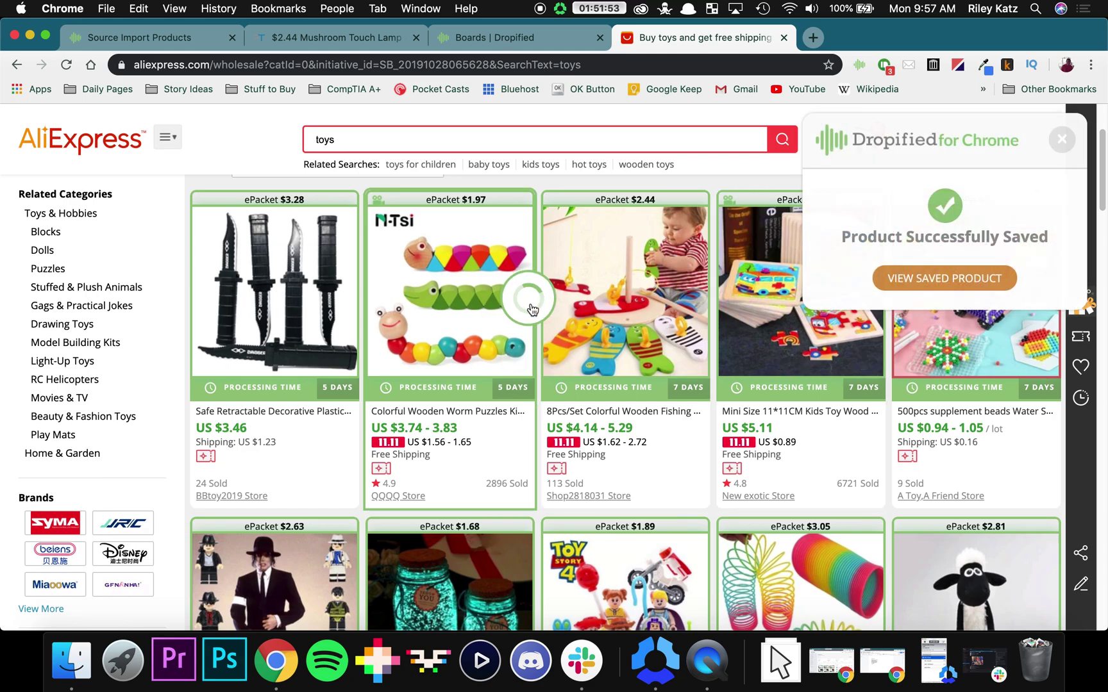
{"action": "scroll", "coordinate": [705, 417], "scroll_direction": "down", "scroll_amount": 5}
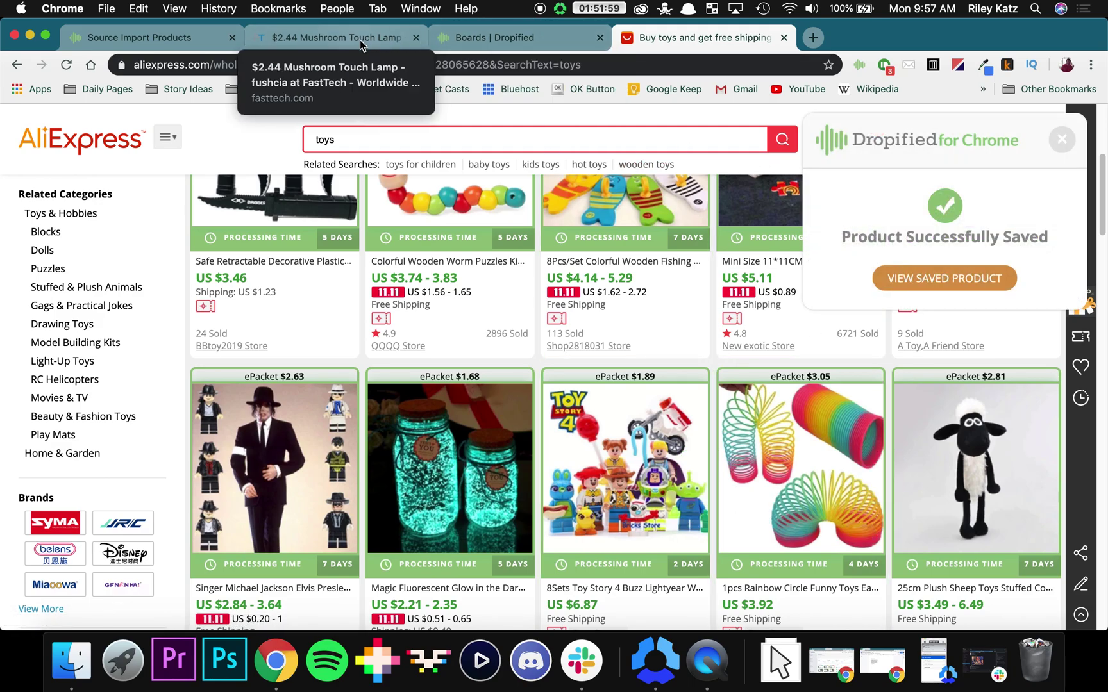
{"action": "left_click", "coordinate": [492, 35]}
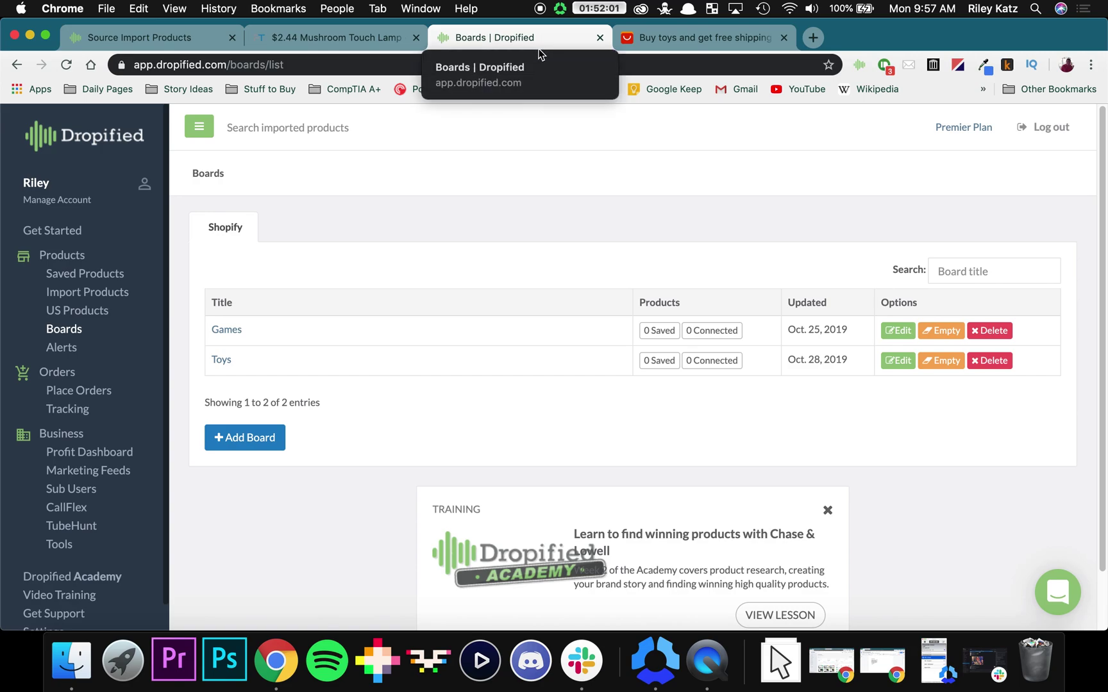
Step: Assign the rainbow spring toy, wooden worm puzzle and wooden fishing set to the Toys board
{"action": "left_click", "coordinate": [84, 273]}
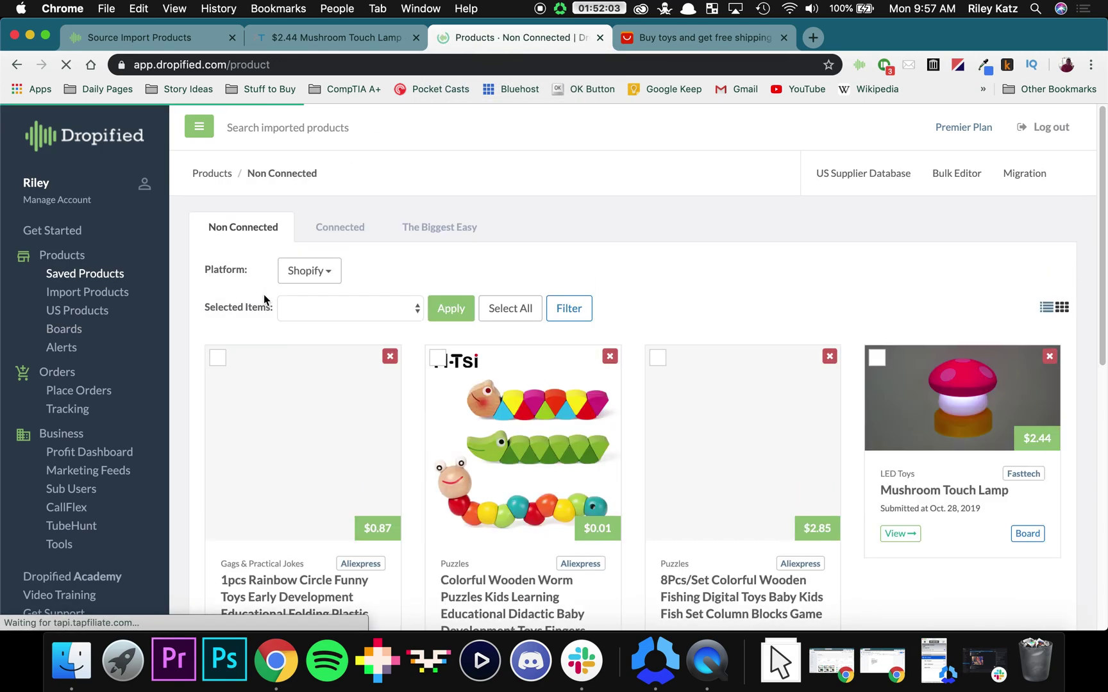
{"action": "scroll", "coordinate": [354, 339], "scroll_direction": "down", "scroll_amount": 3}
{"action": "scroll", "coordinate": [346, 338], "scroll_direction": "down", "scroll_amount": 2}
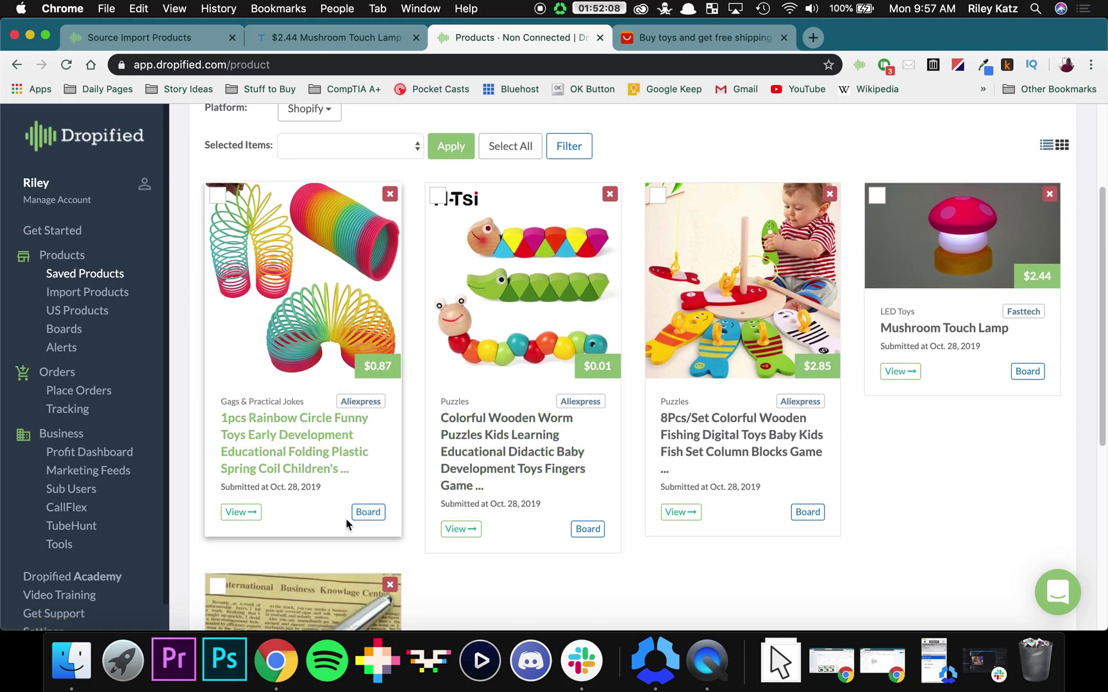
{"action": "left_click", "coordinate": [368, 513]}
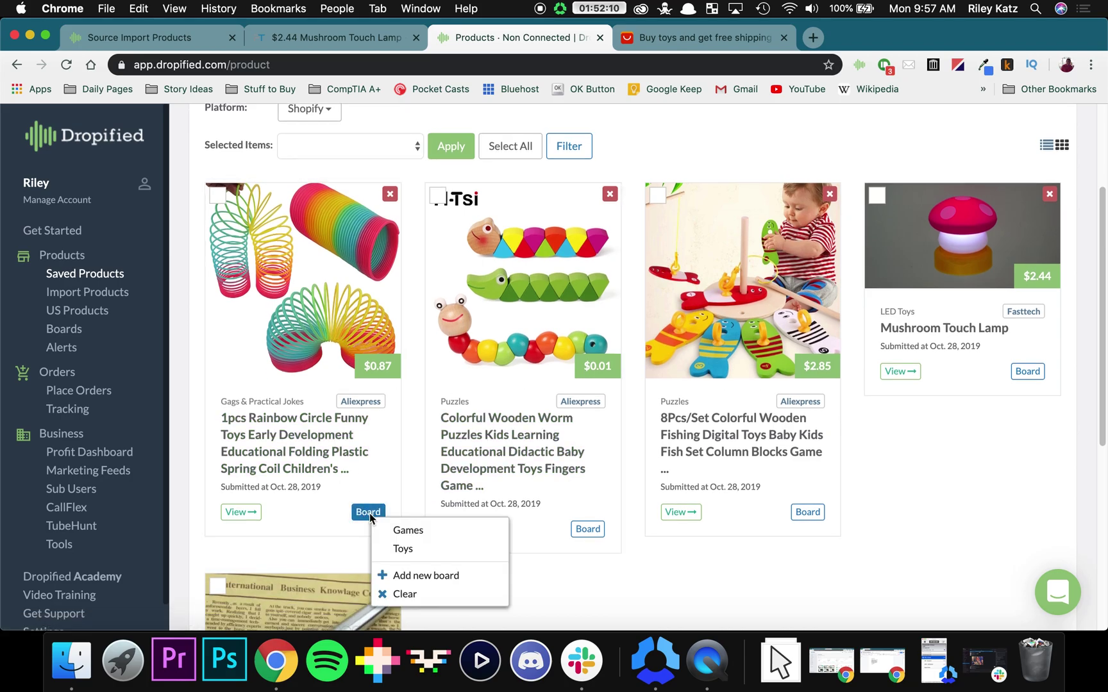
{"action": "left_click", "coordinate": [406, 551]}
{"action": "left_click", "coordinate": [587, 528]}
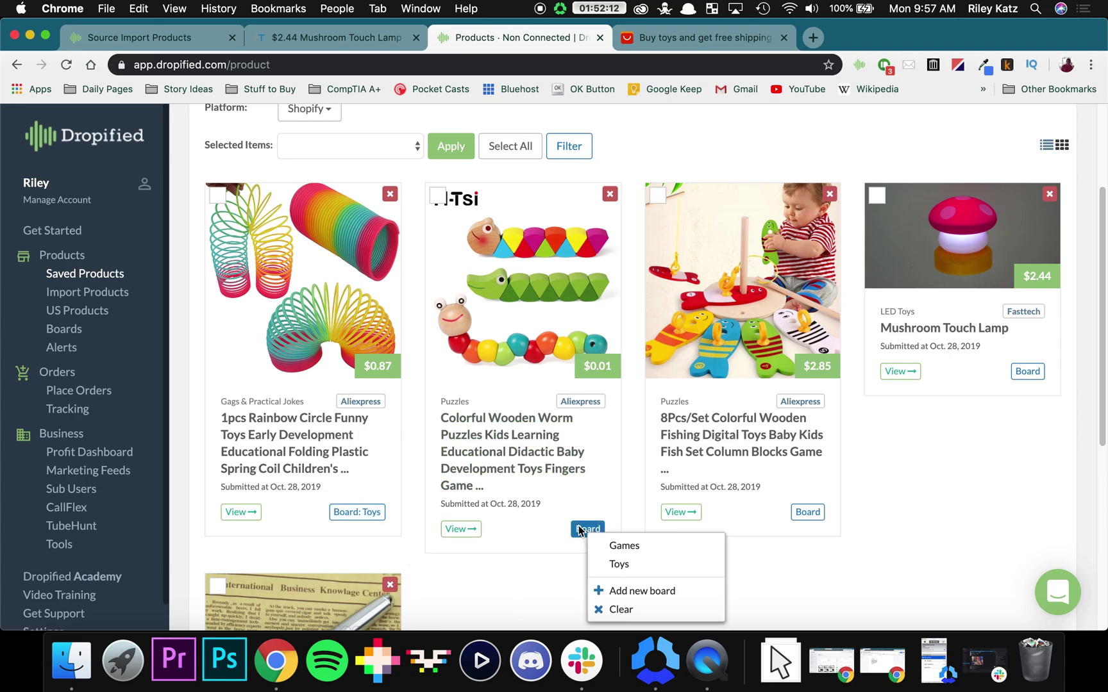
{"action": "left_click", "coordinate": [606, 564]}
{"action": "left_click", "coordinate": [808, 511]}
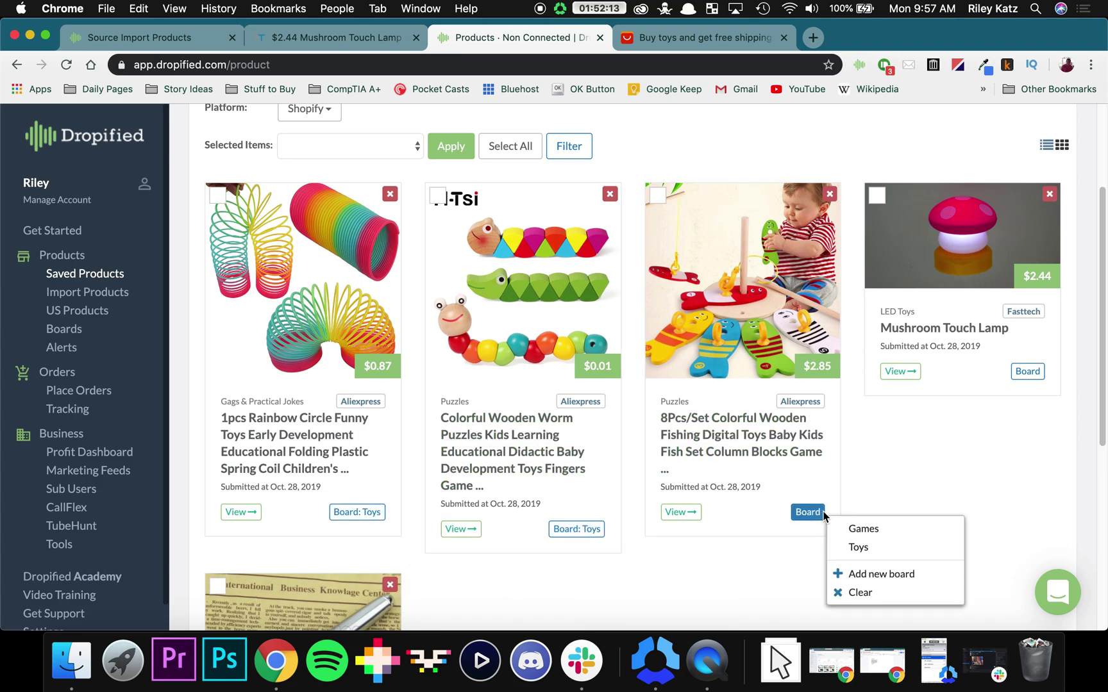
{"action": "left_click", "coordinate": [833, 548]}
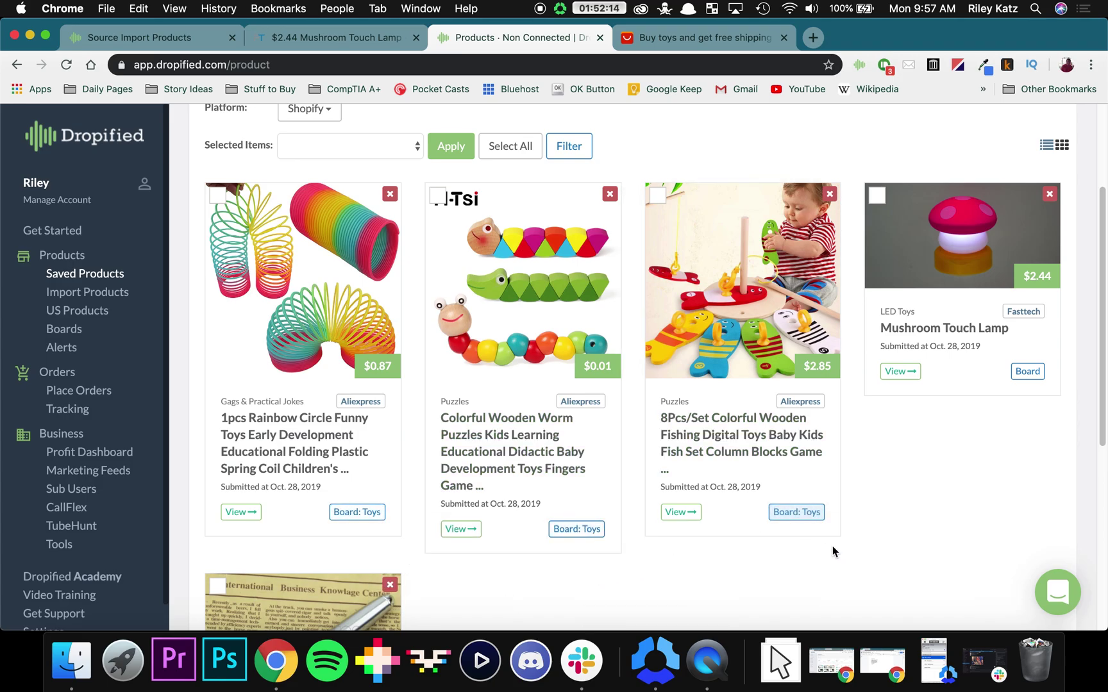
Step: Check the Toys board's settings and its three saved products
{"action": "left_click", "coordinate": [78, 336]}
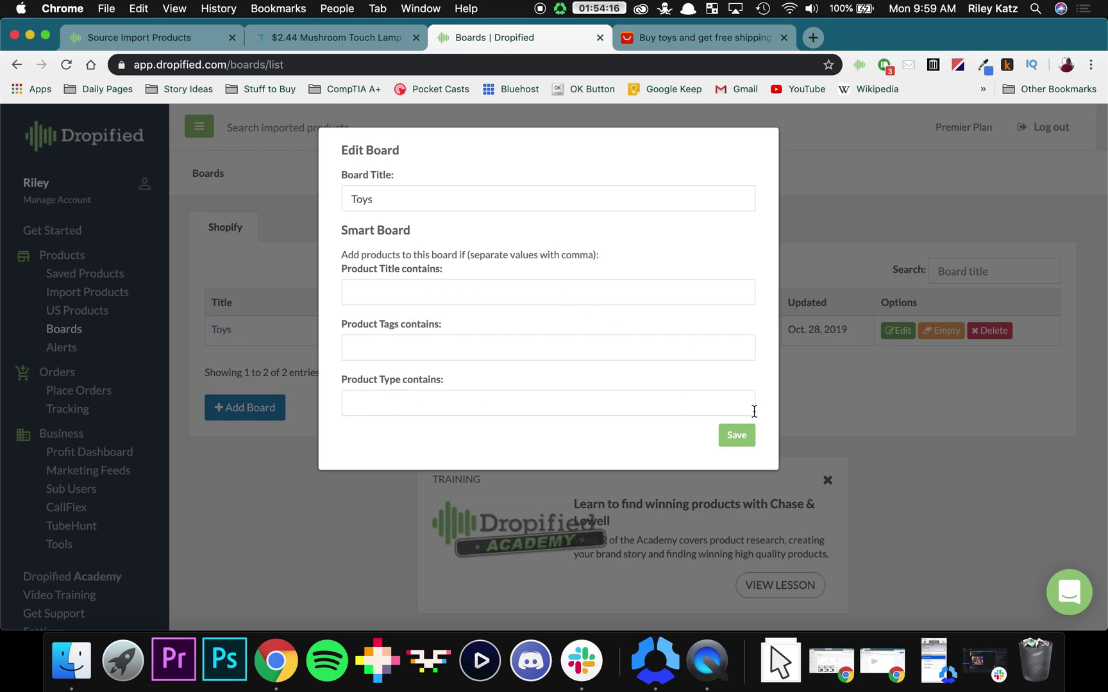
{"action": "left_click", "coordinate": [877, 281]}
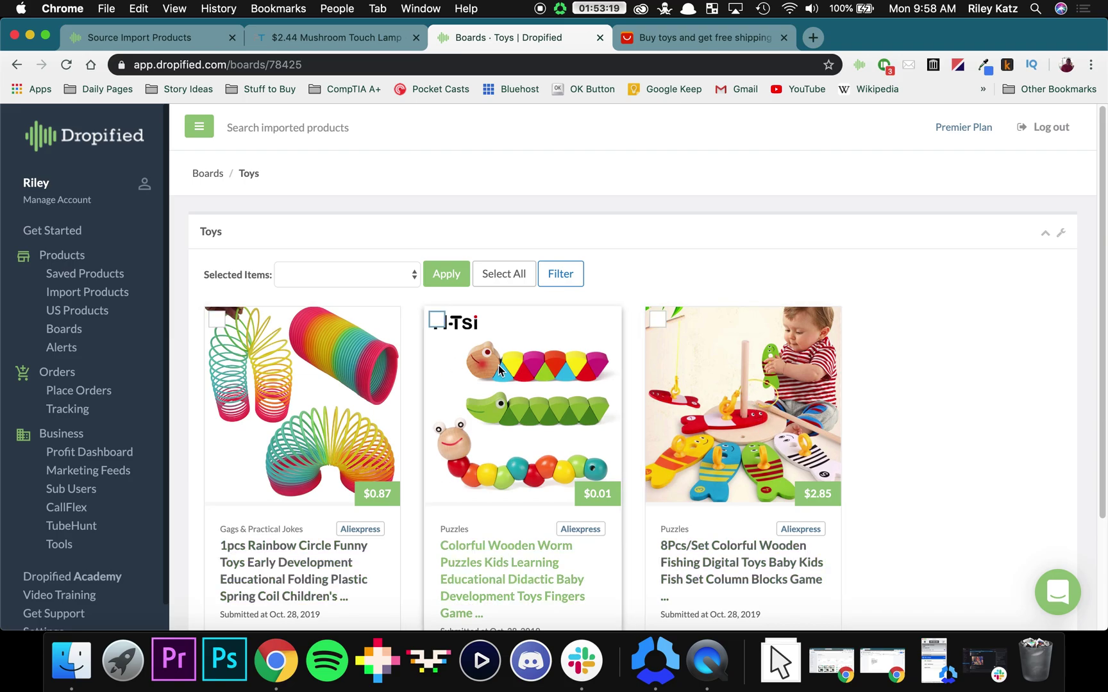
{"action": "scroll", "coordinate": [507, 385], "scroll_direction": "down", "scroll_amount": 3}
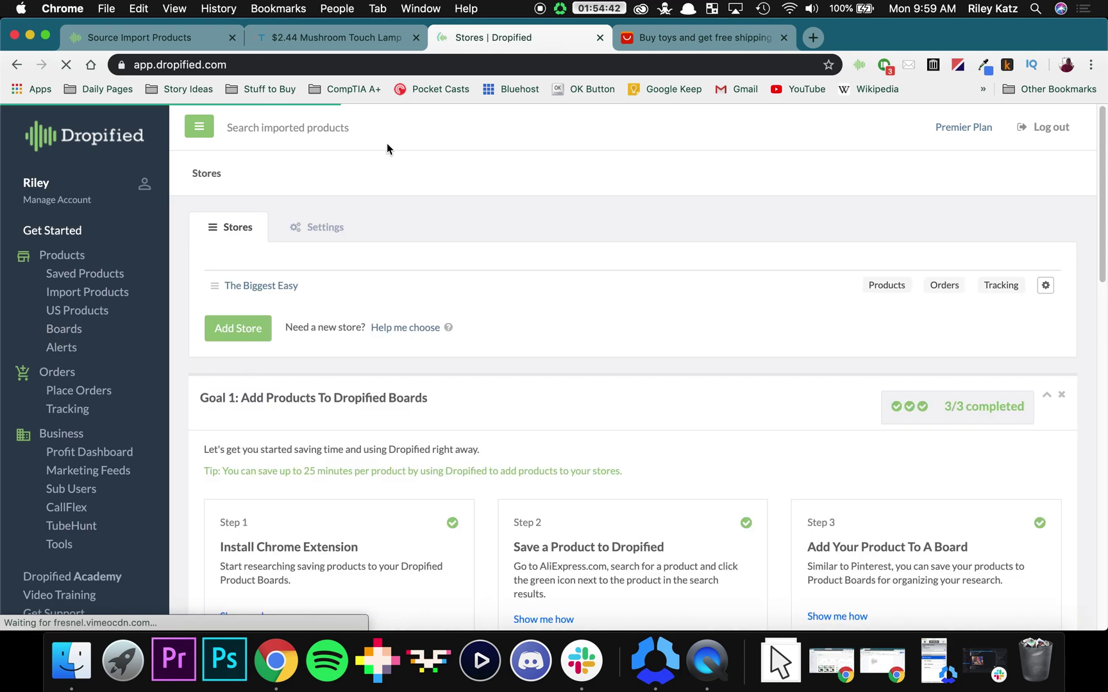
{"action": "scroll", "coordinate": [460, 224], "scroll_direction": "down", "scroll_amount": 3}
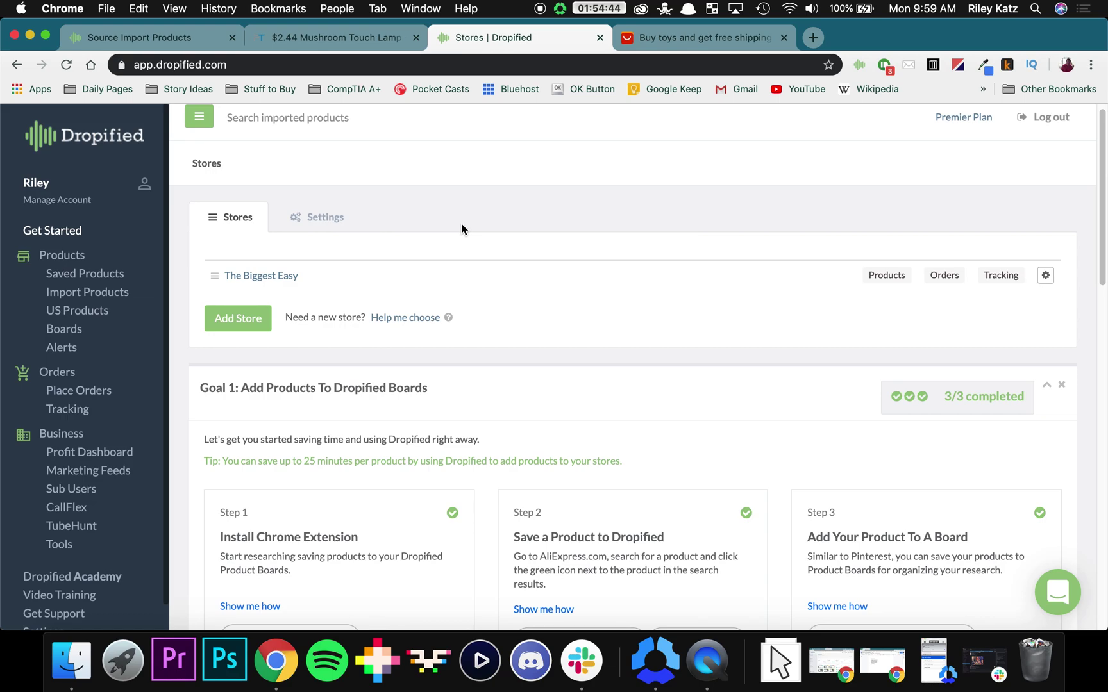
{"action": "scroll", "coordinate": [464, 228], "scroll_direction": "down", "scroll_amount": 10}
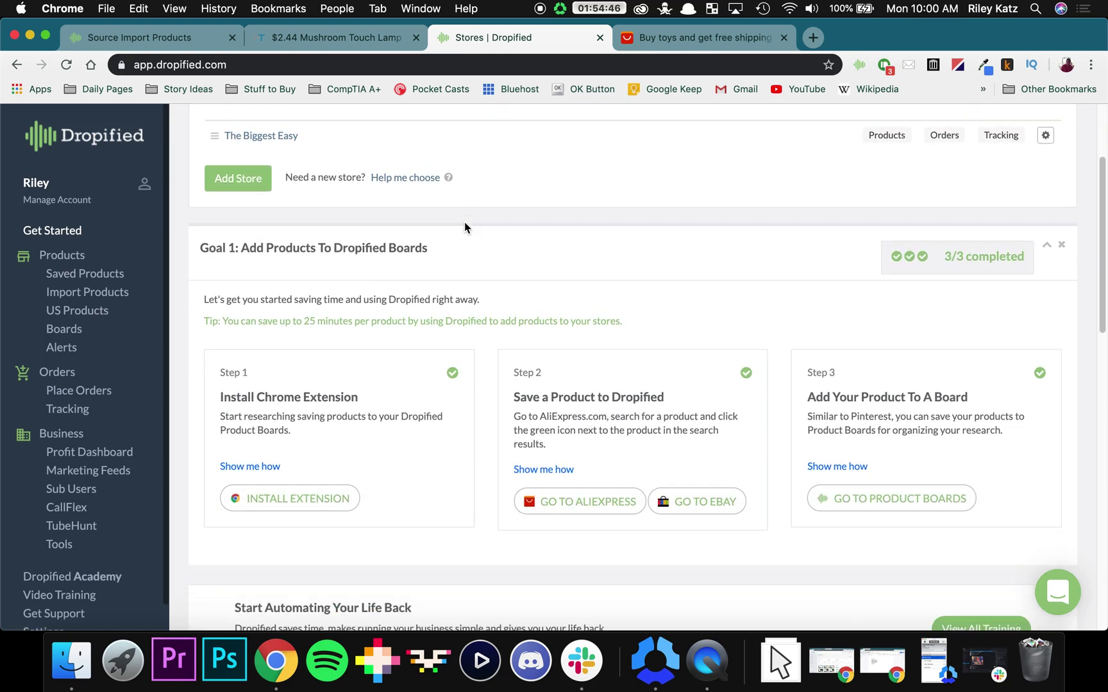
{"action": "scroll", "coordinate": [465, 226], "scroll_direction": "down", "scroll_amount": 2}
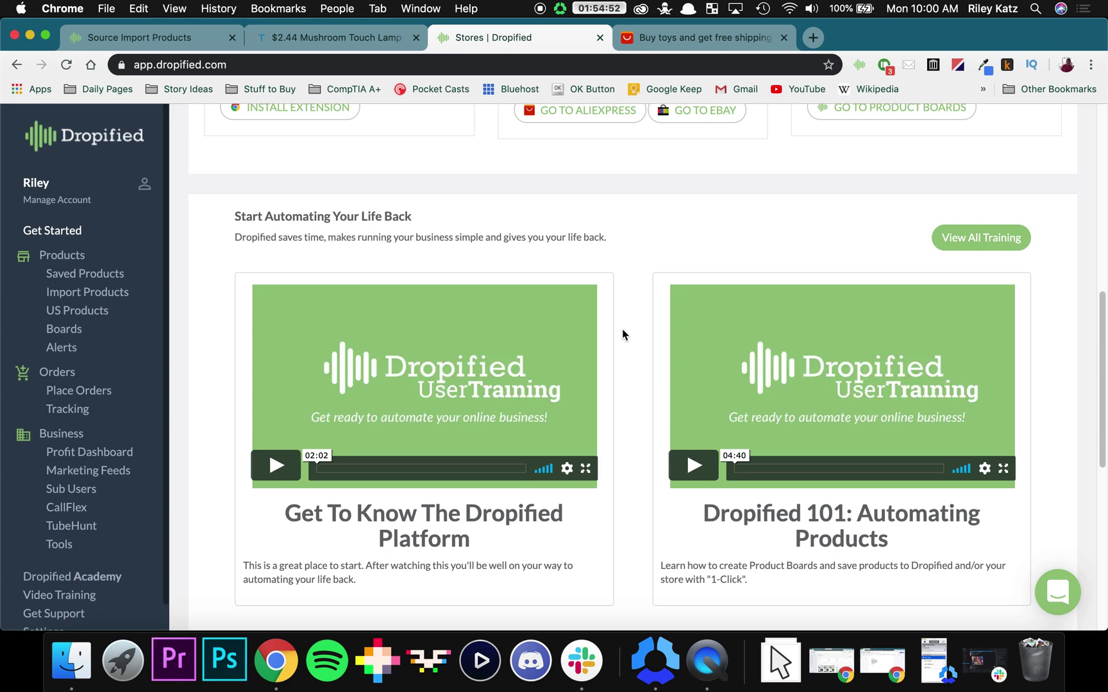
{"action": "scroll", "coordinate": [623, 331], "scroll_direction": "down", "scroll_amount": 3}
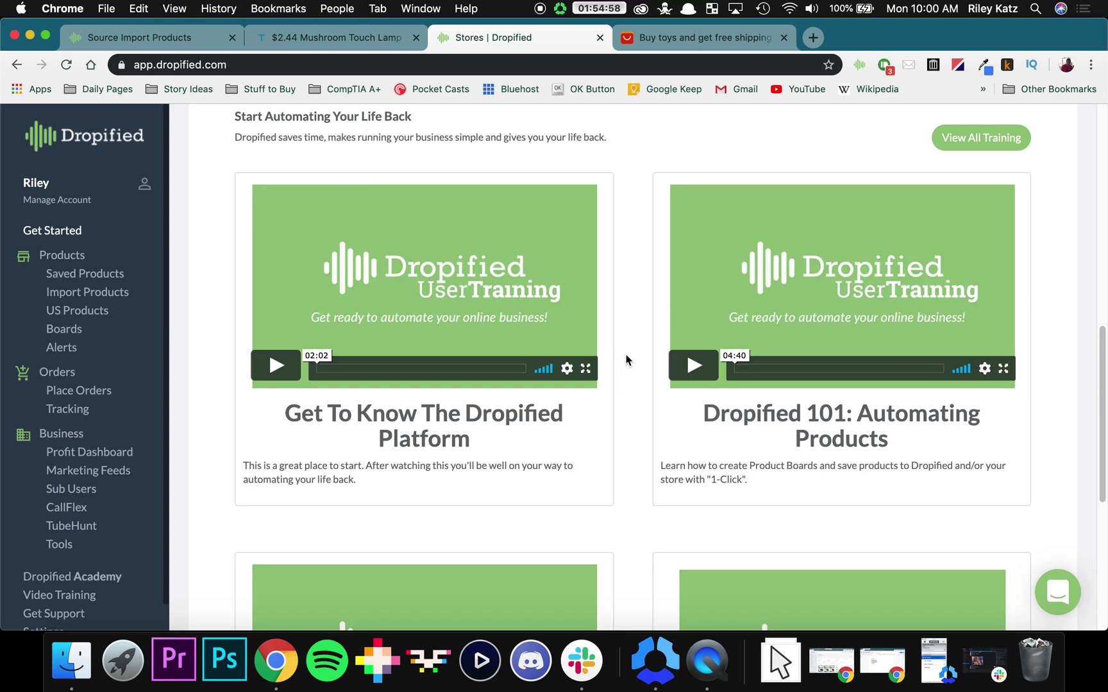
{"action": "scroll", "coordinate": [626, 360], "scroll_direction": "up", "scroll_amount": 3}
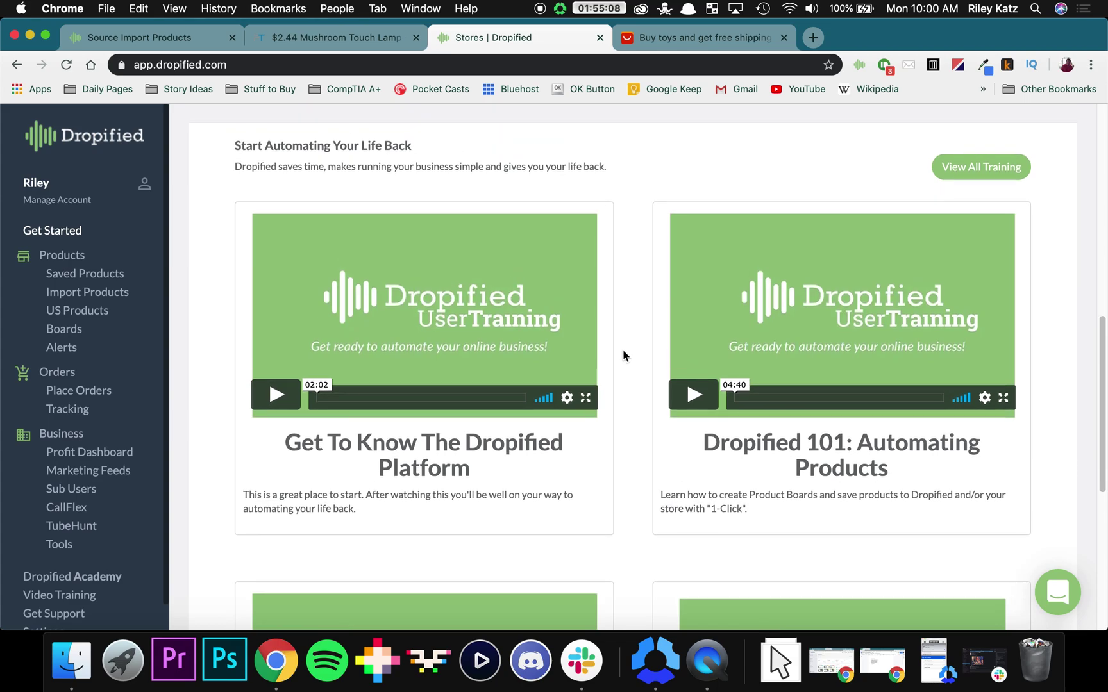
{"action": "scroll", "coordinate": [623, 356], "scroll_direction": "up", "scroll_amount": 10}
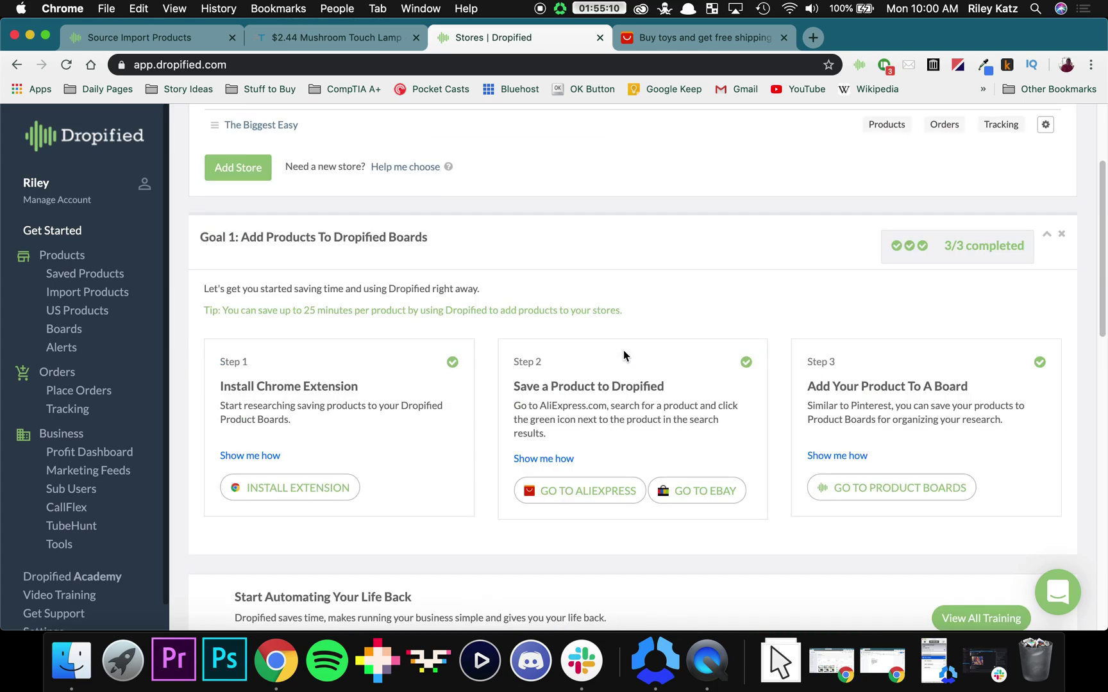